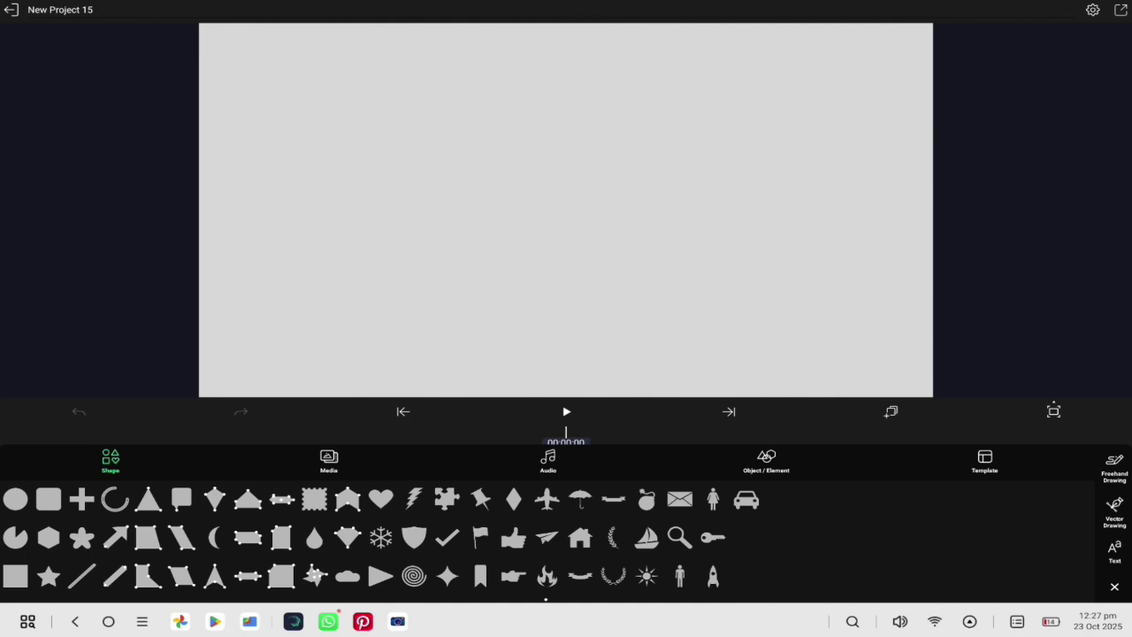
Add a full-frame rectangle tinted off-white #F1F1F1, about 94% brightness, as the background
click(15, 576)
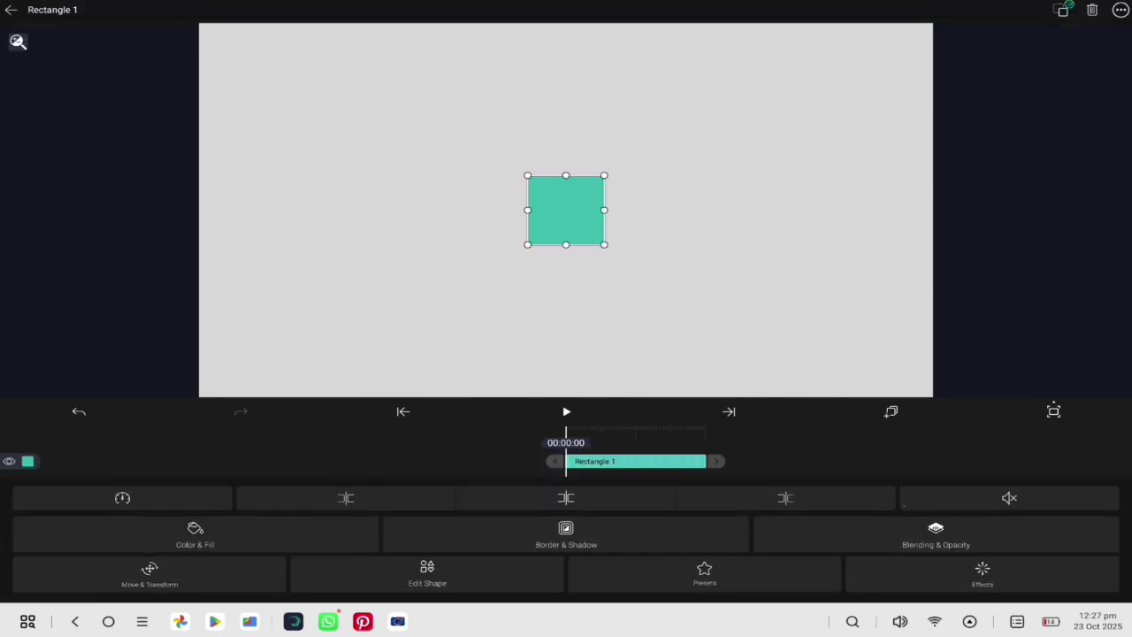
click(1120, 10)
click(1030, 161)
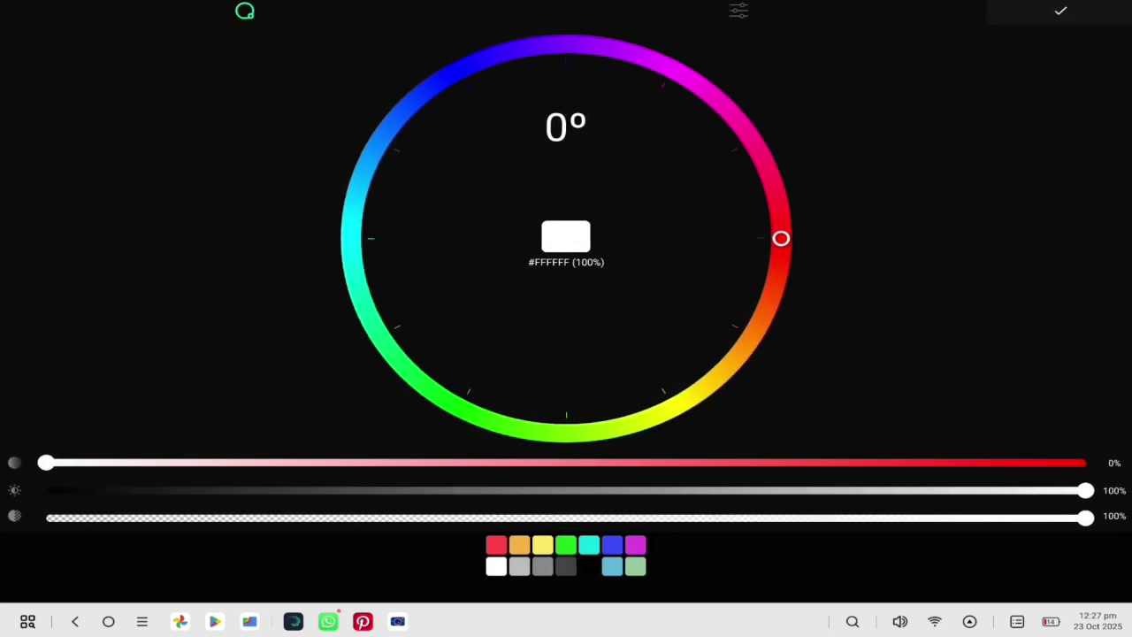
drag(1085, 490, 1024, 490)
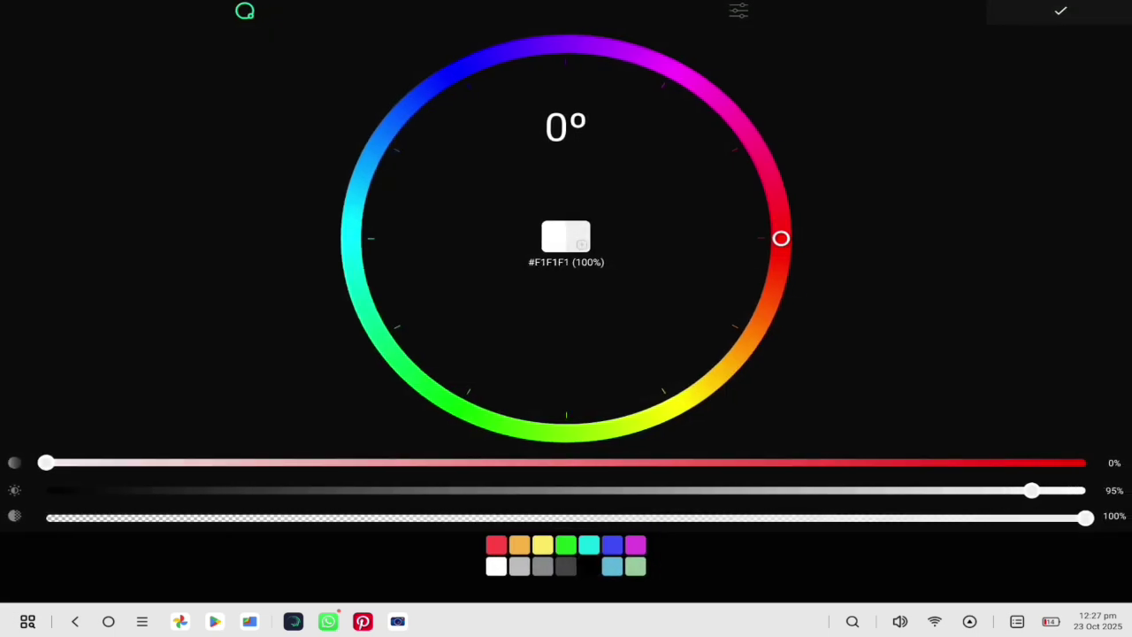
click(1061, 11)
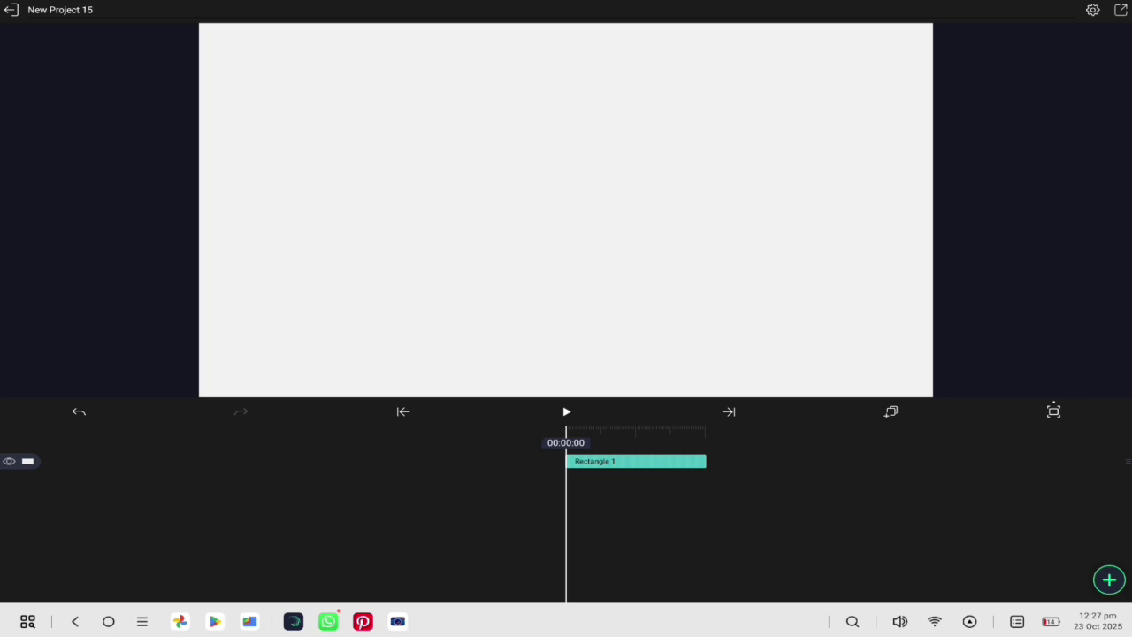
Add an enlarged circle with its fill removed and its border switched off
click(1109, 580)
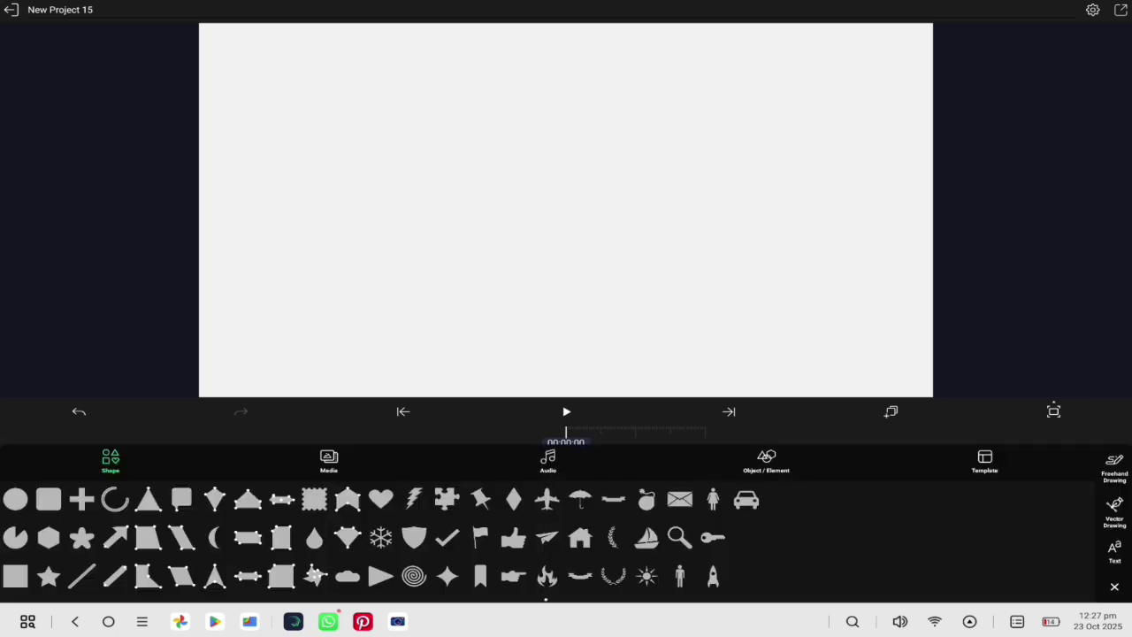
click(15, 500)
drag(605, 244, 671, 304)
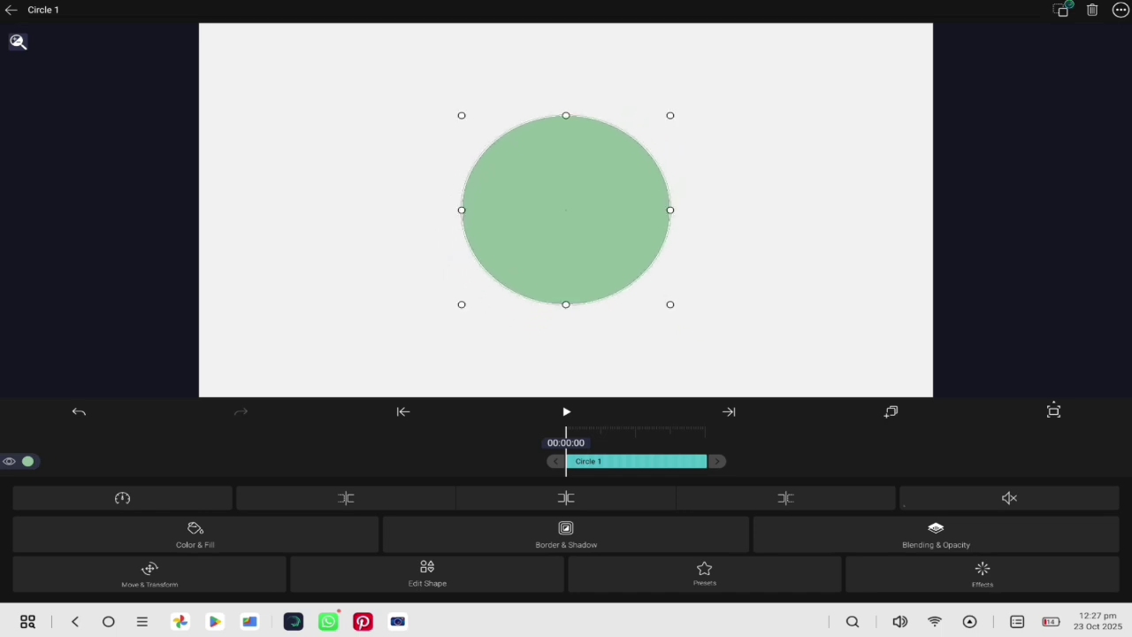
click(195, 535)
click(181, 494)
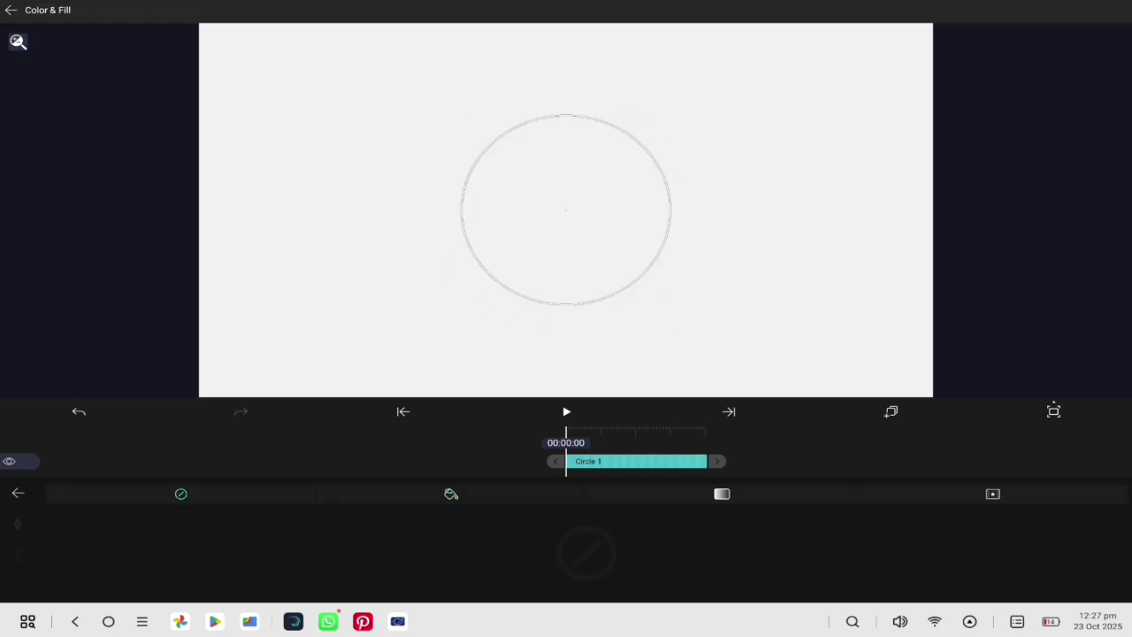
click(18, 493)
click(566, 536)
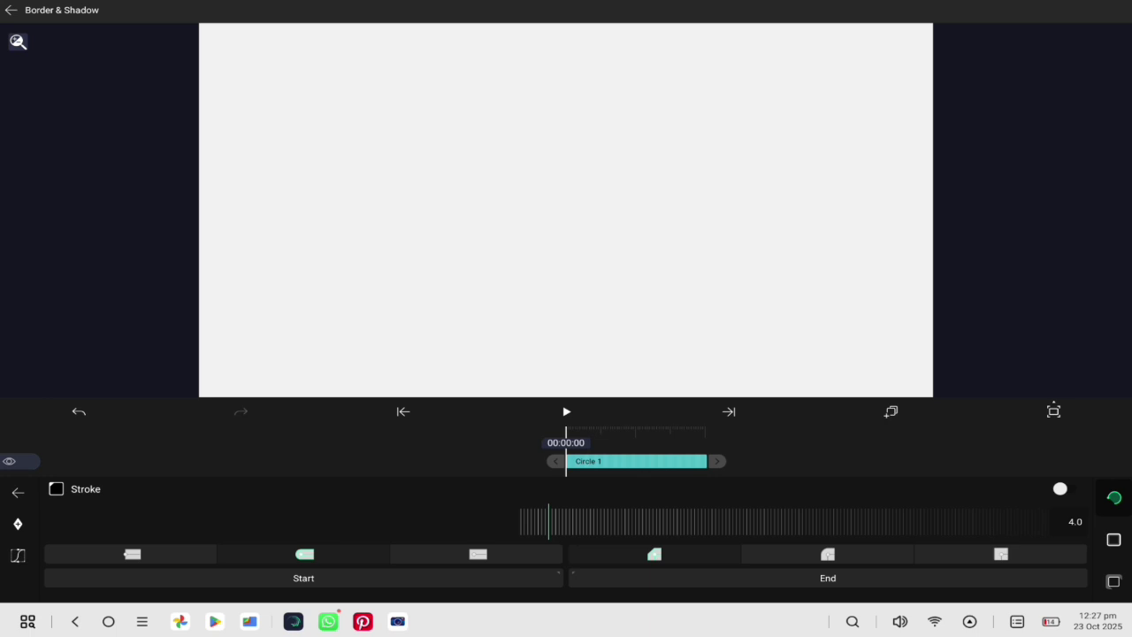
Add a purple rounded square scaled to 154 × 154 and bring up its effects list
click(18, 492)
click(18, 472)
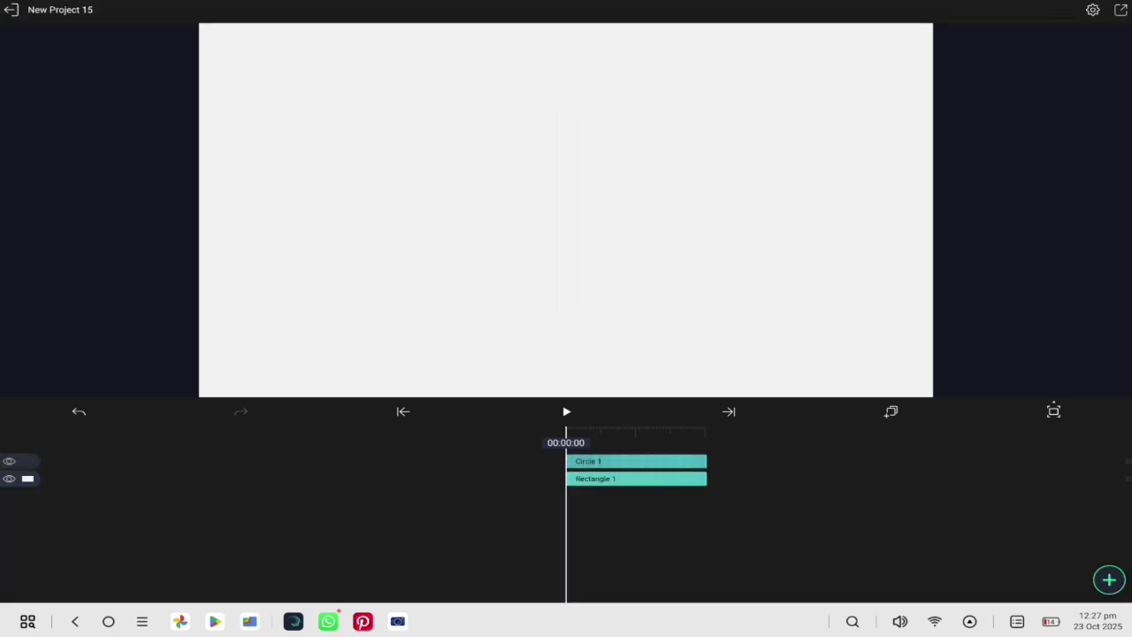
click(1106, 579)
click(48, 500)
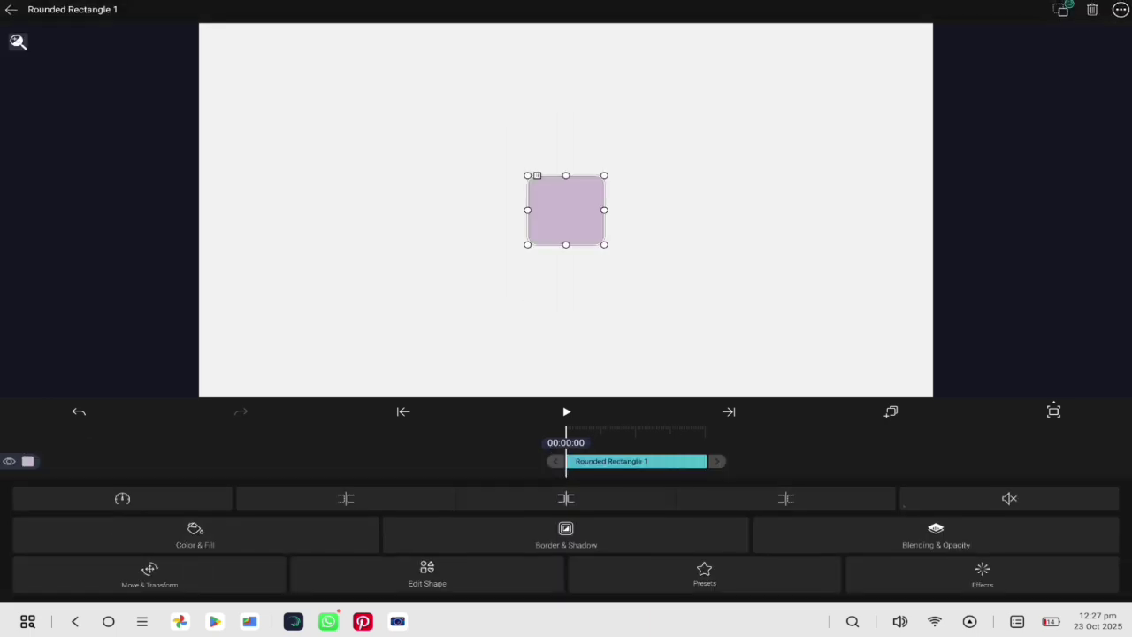
click(149, 575)
click(1114, 554)
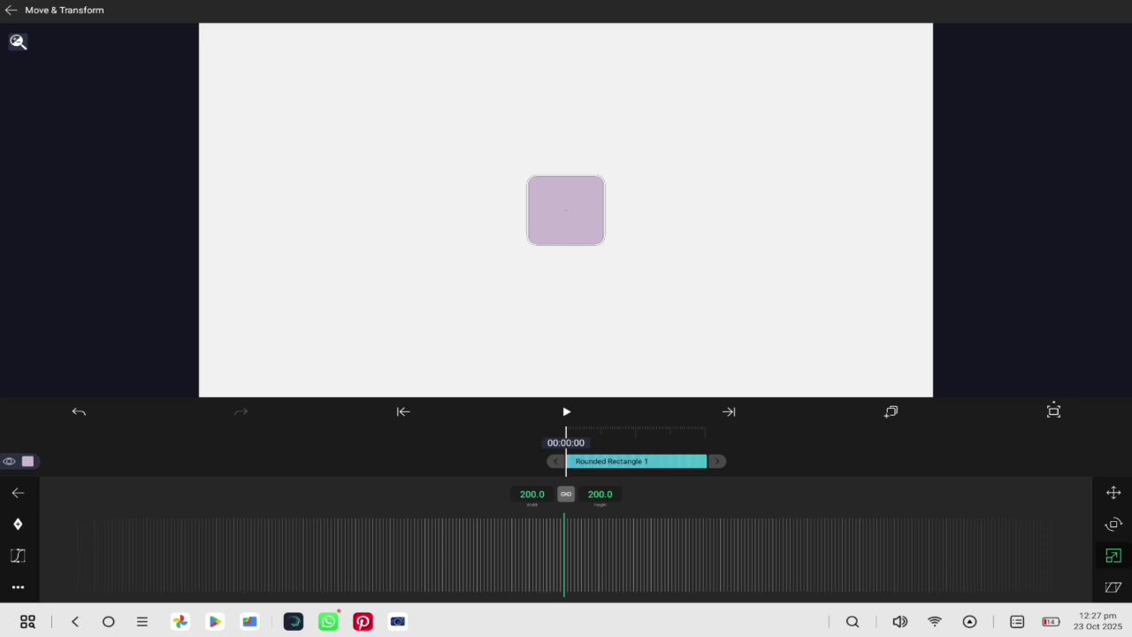
drag(620, 556, 522, 555)
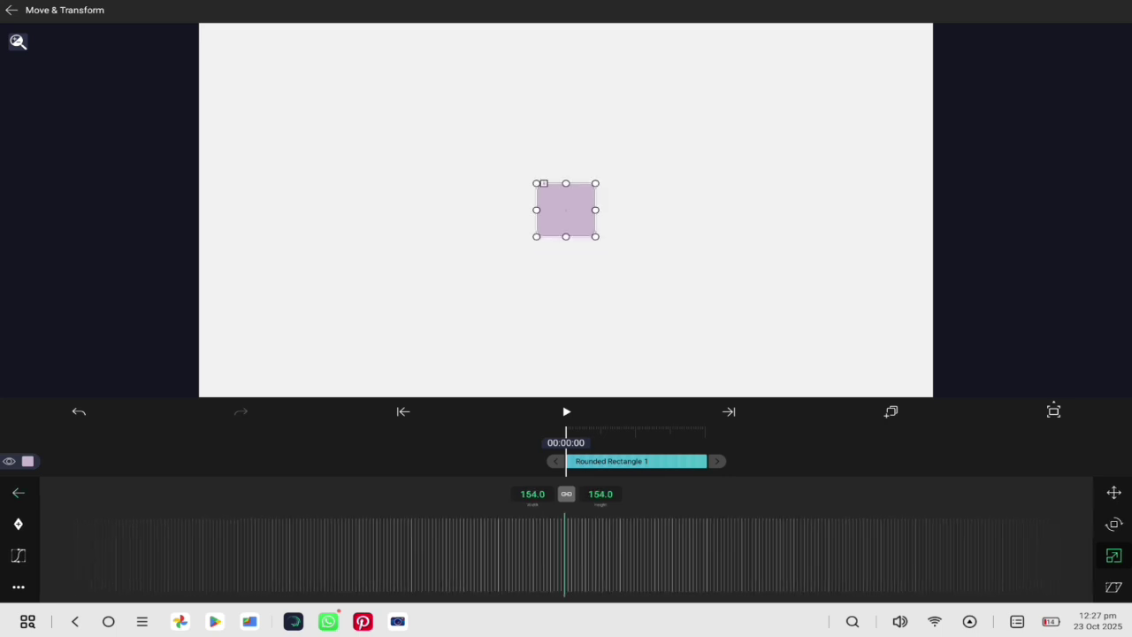
click(18, 493)
click(982, 572)
Apply Repeat Along Path to the square with Count 10, ringing ten squares around the circle
click(586, 493)
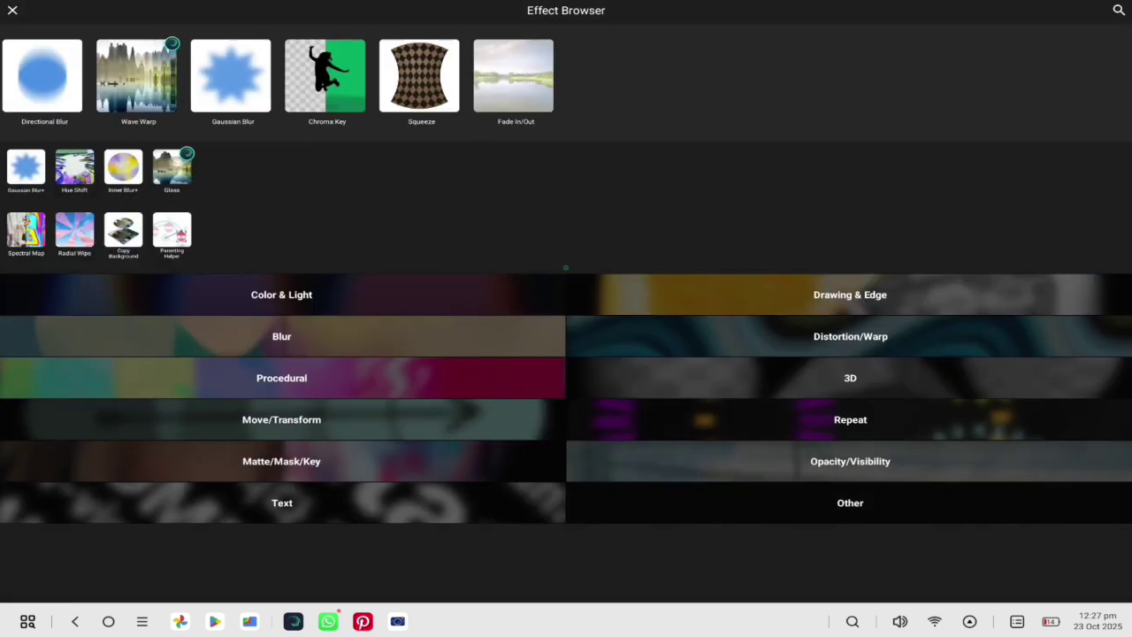
click(1119, 10)
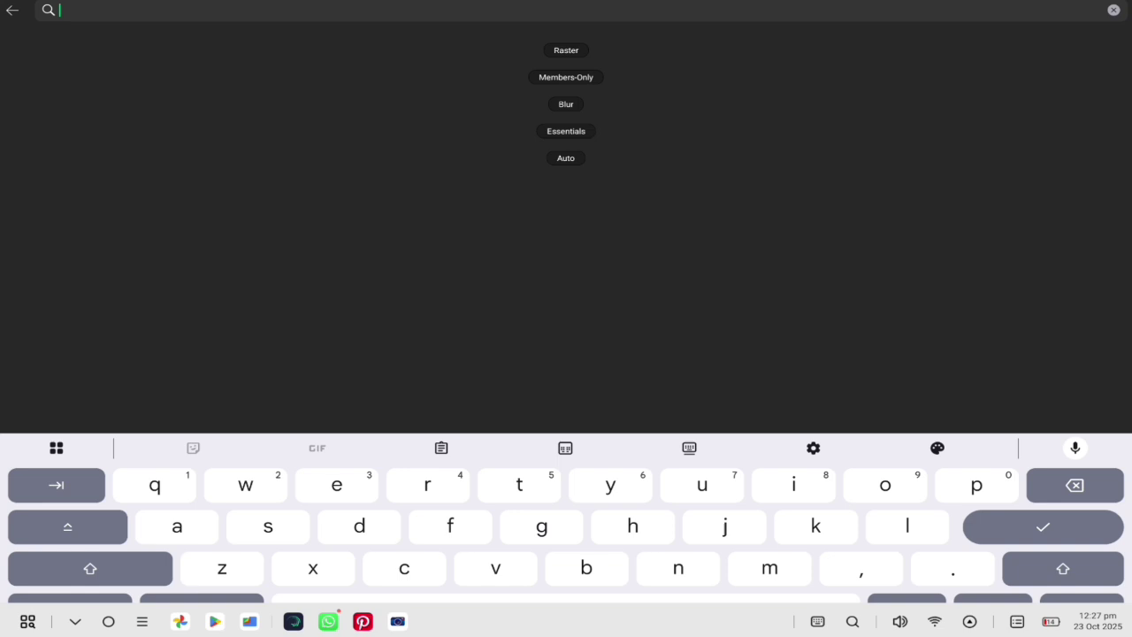
text(repea)
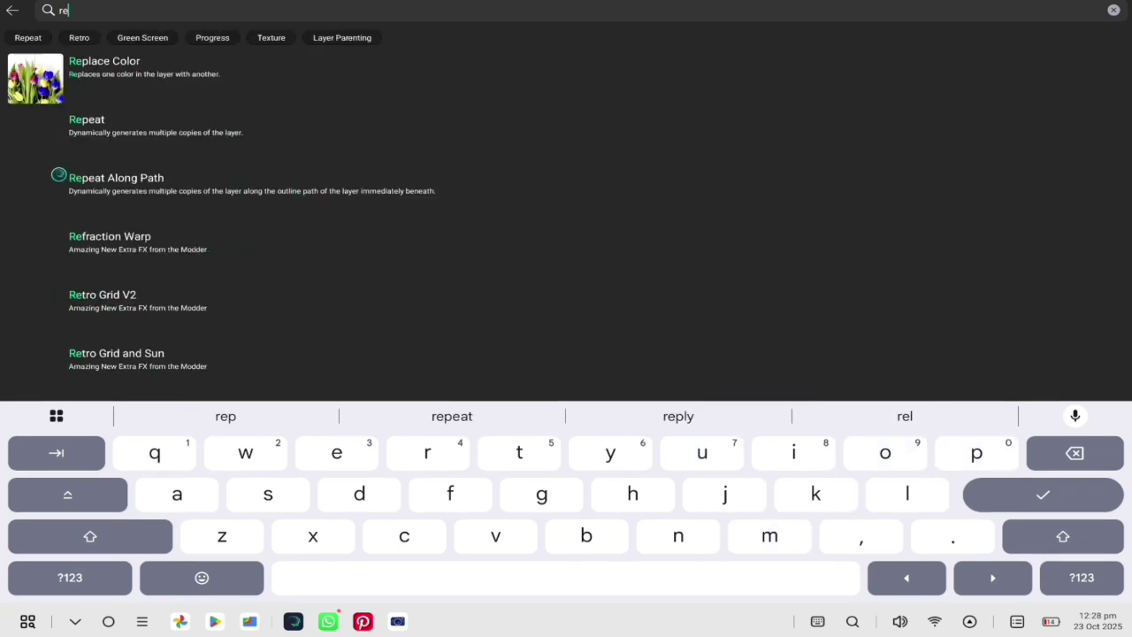
click(116, 126)
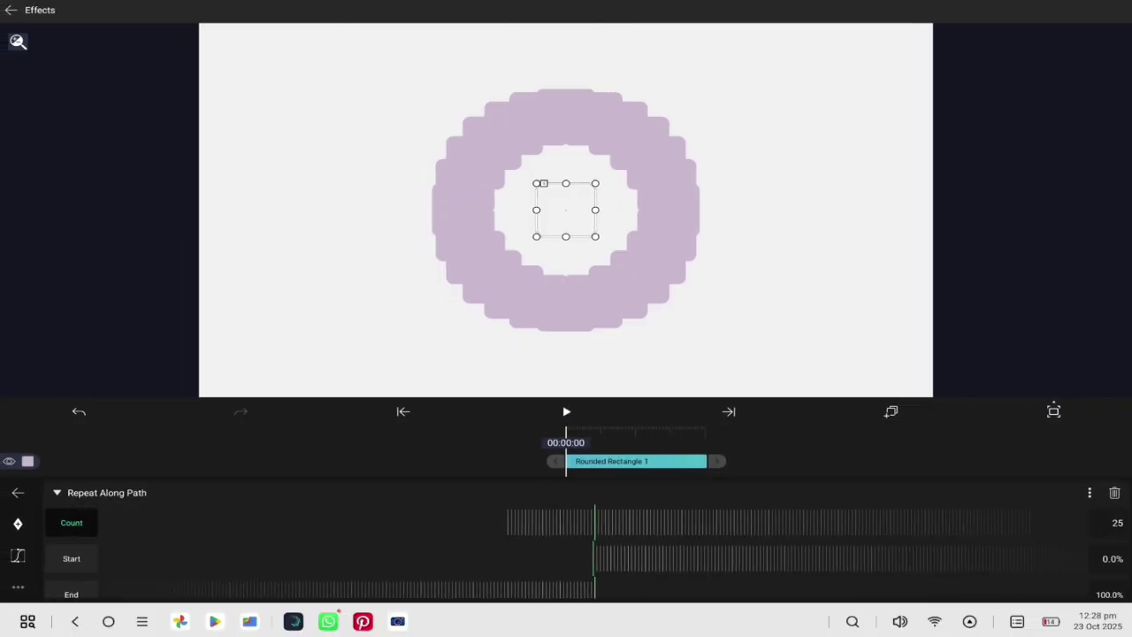
drag(708, 523, 783, 523)
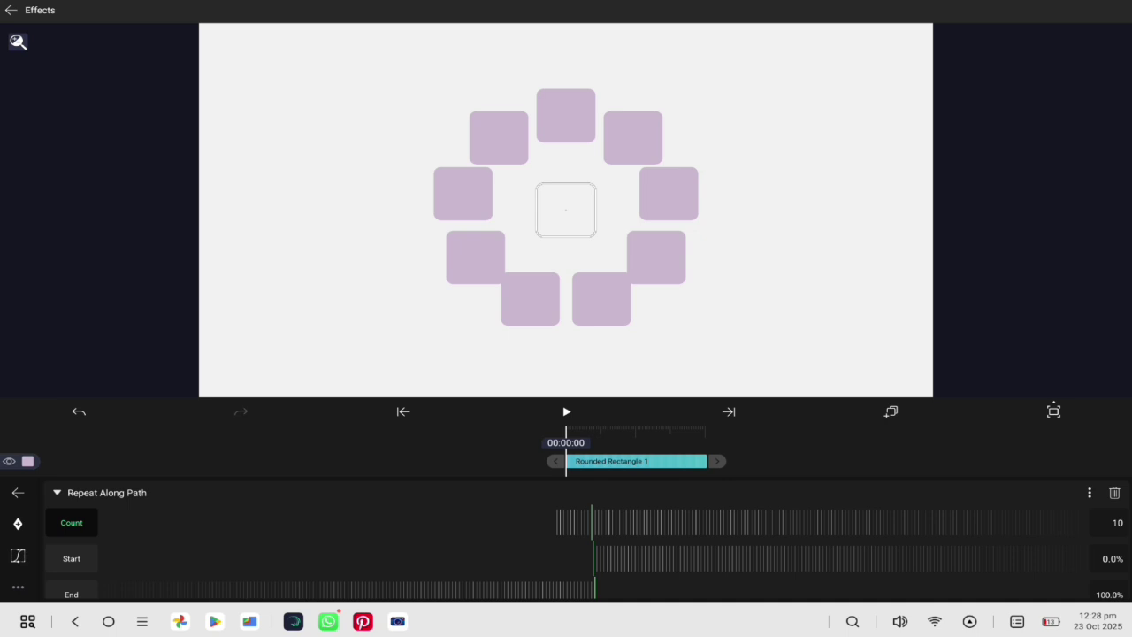
scroll(566, 548, down, 2)
key(Escape)
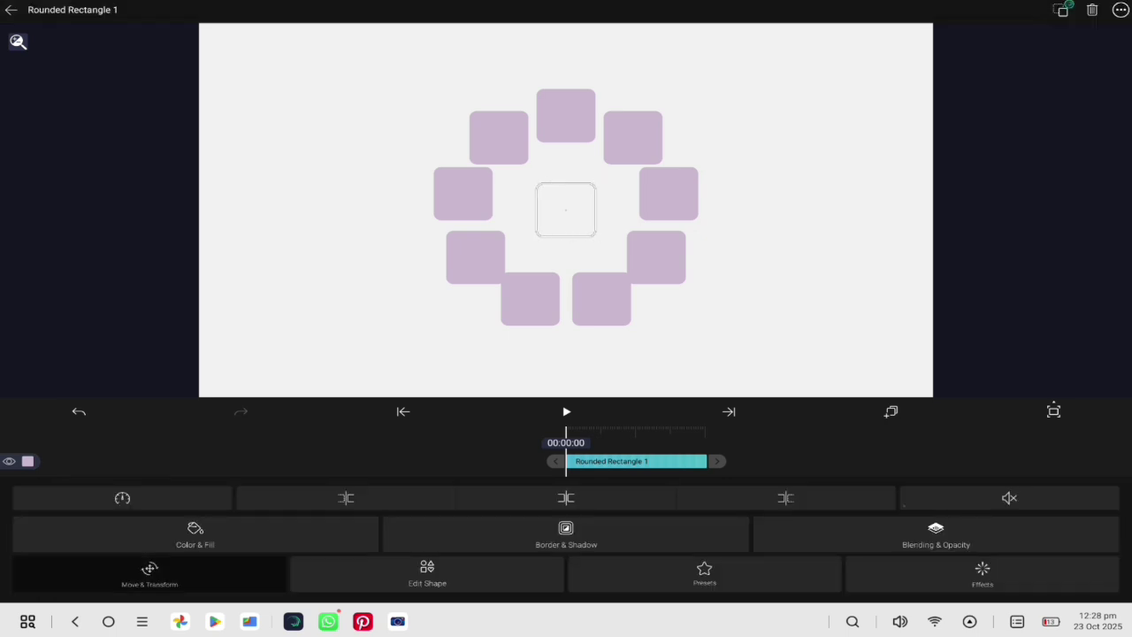
Duplicate the Rounded Rectangle 1 layer
click(169, 578)
key(Escape)
click(637, 461)
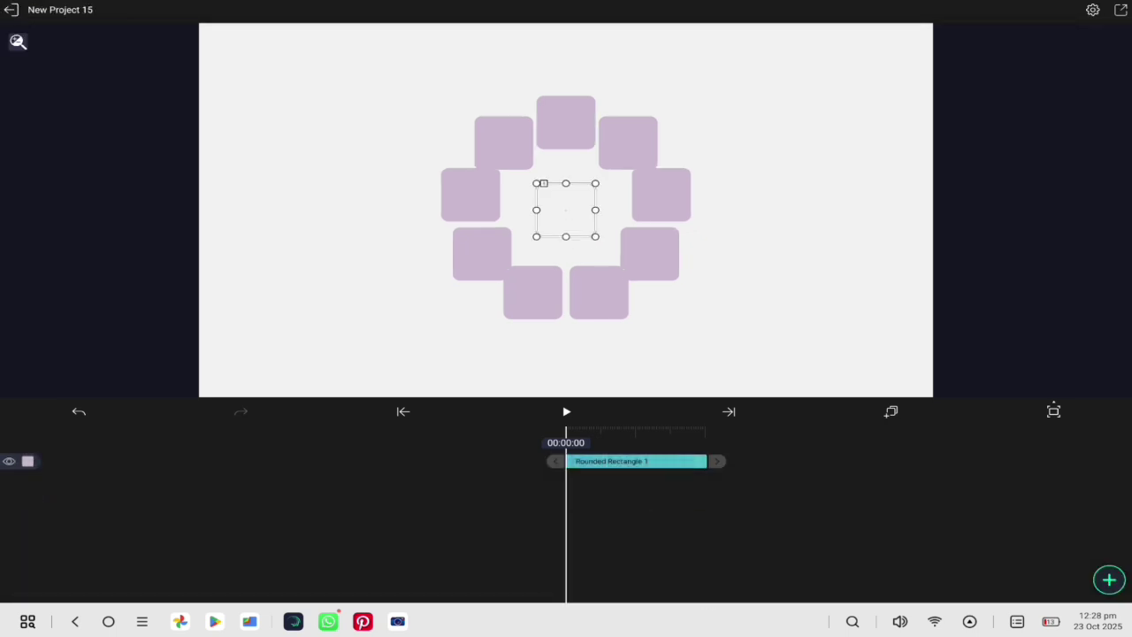
click(891, 412)
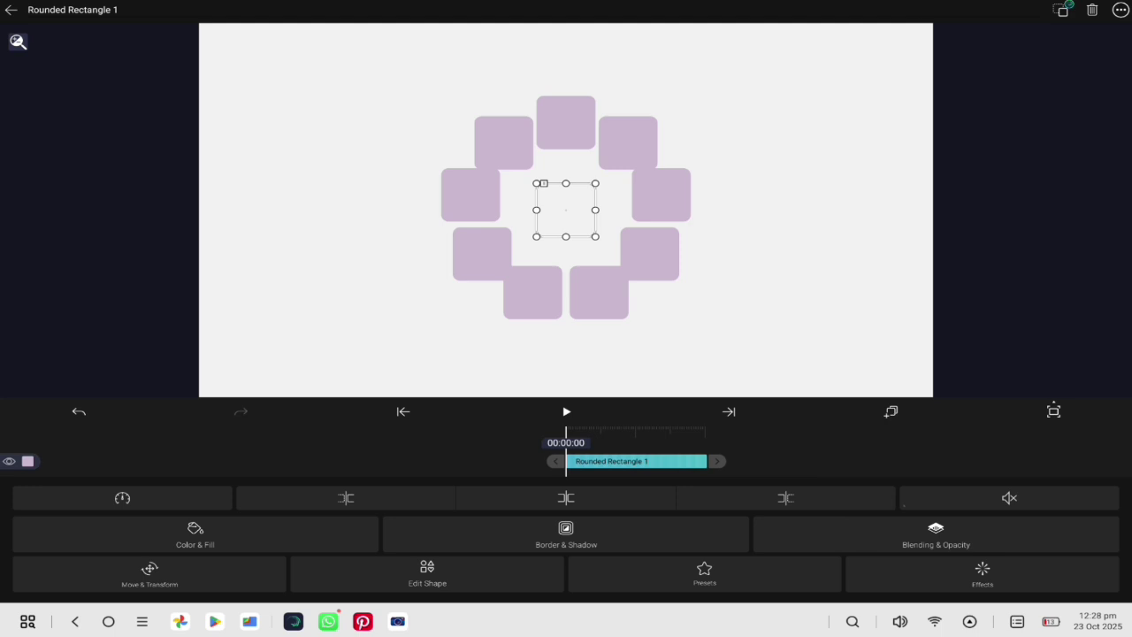
click(891, 412)
click(871, 457)
Confirm Rounded Rectangle 1 Copy has no repeat effect and bring up its #CAB9D0 fill
click(637, 461)
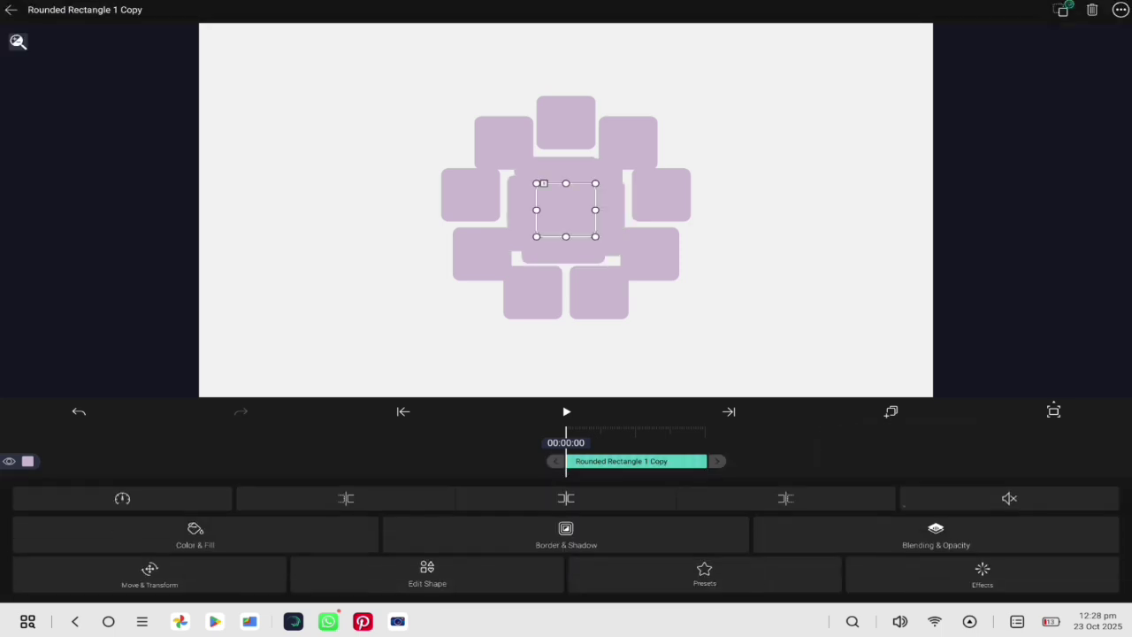
click(982, 574)
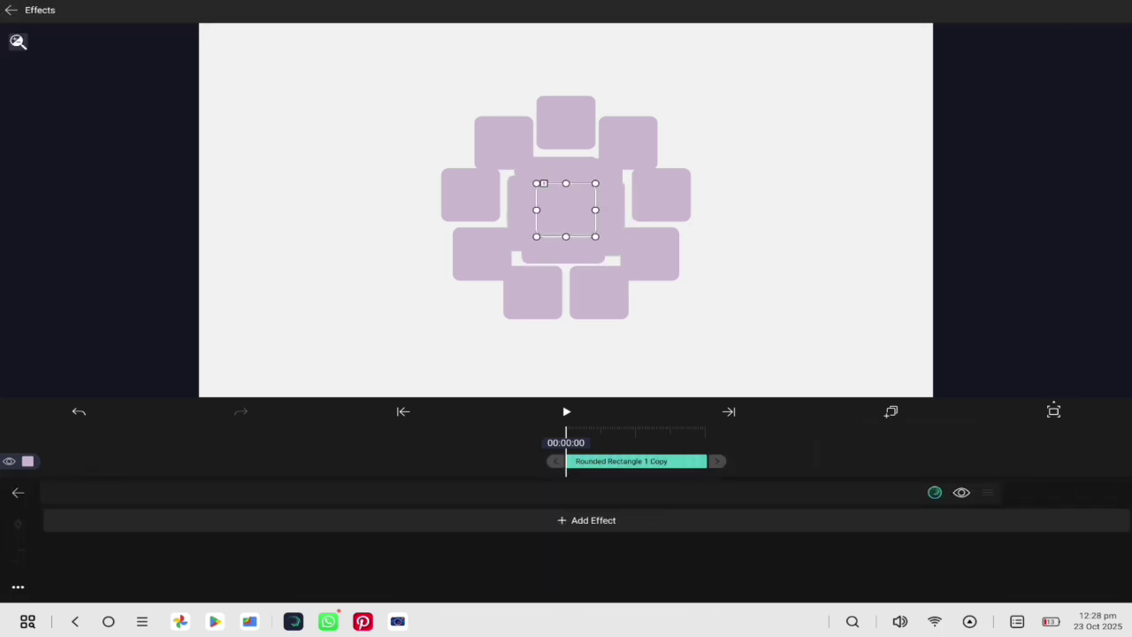
click(18, 492)
click(637, 463)
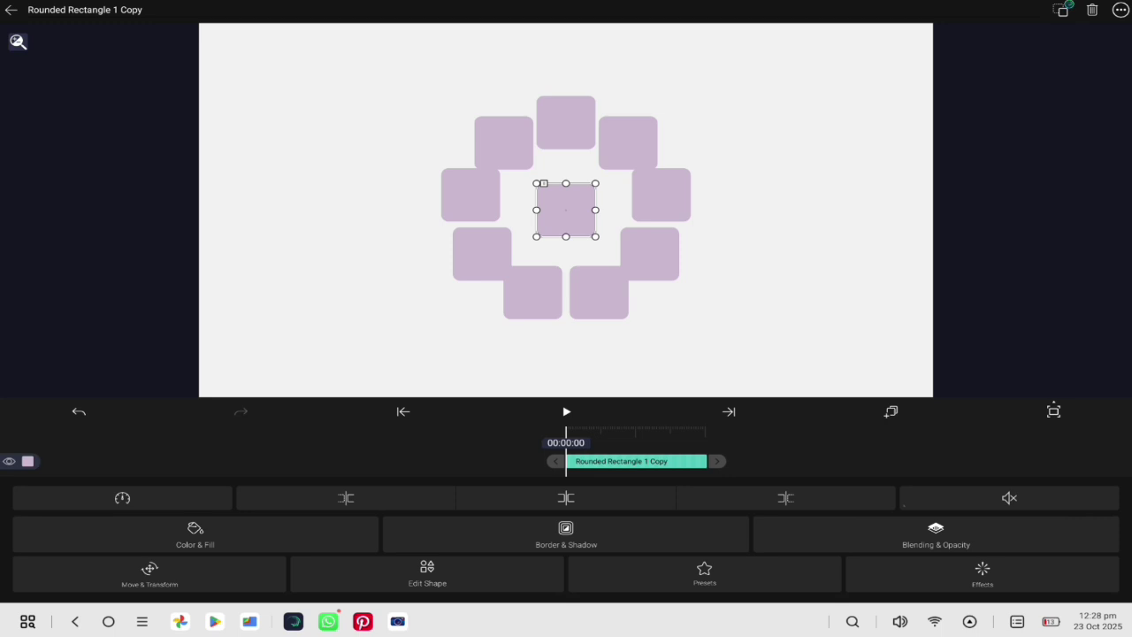
click(195, 534)
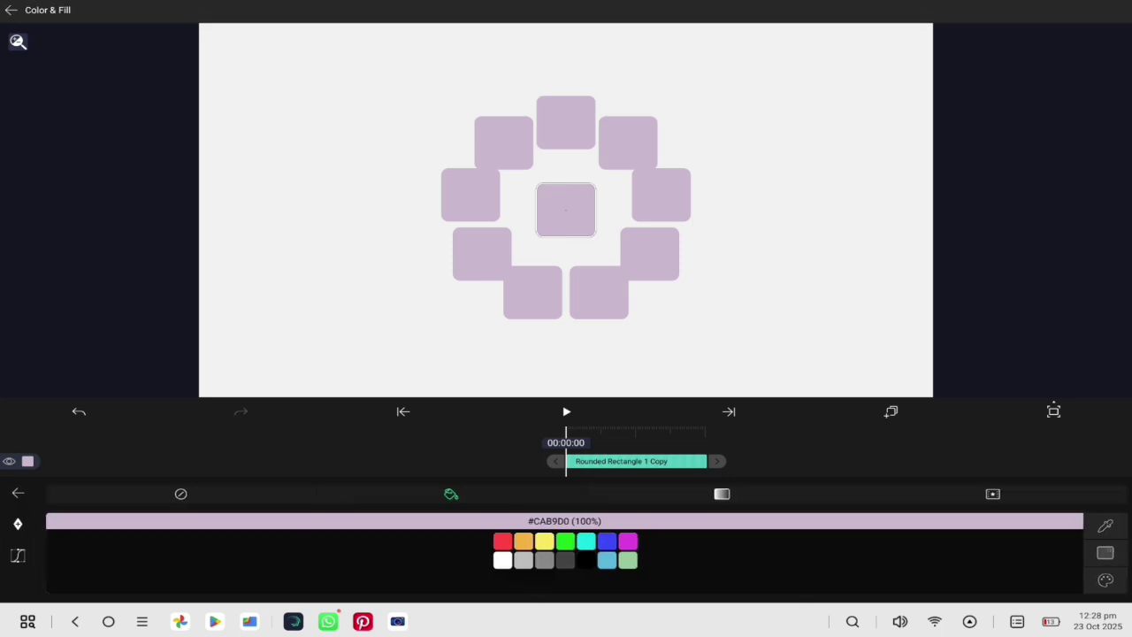
Turn the copy black, move it to y 285.02 over the top ring square, and show its effects
click(585, 560)
click(18, 492)
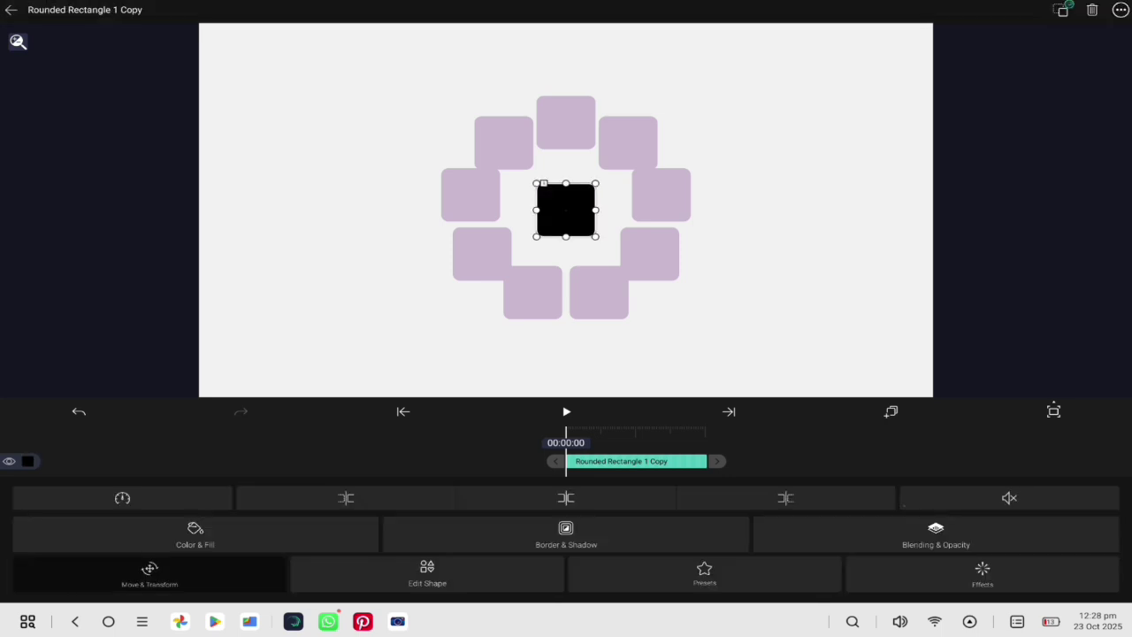
click(147, 575)
drag(566, 549, 566, 486)
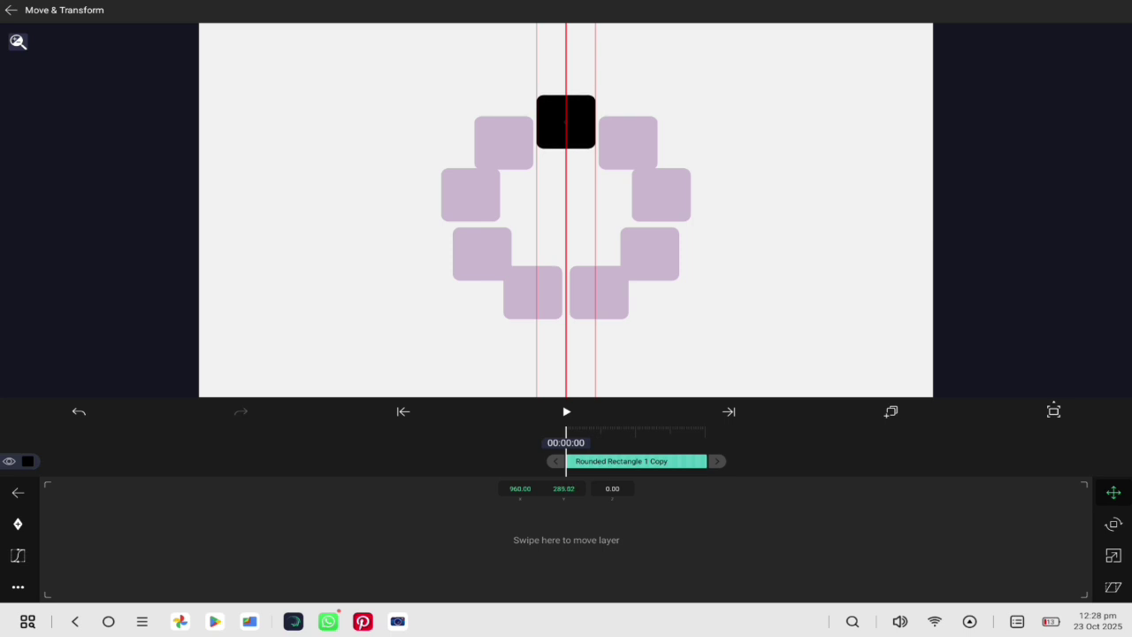
click(11, 10)
click(635, 461)
click(981, 577)
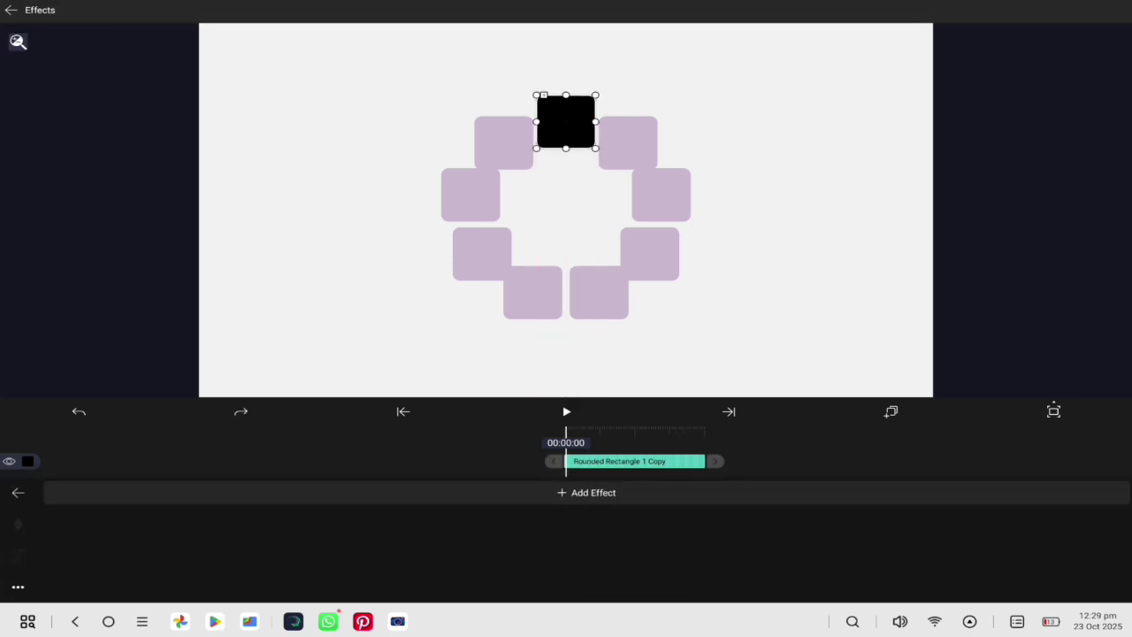
Add the Parenting Helper effect, with Rotation Locked, to the black square
click(586, 493)
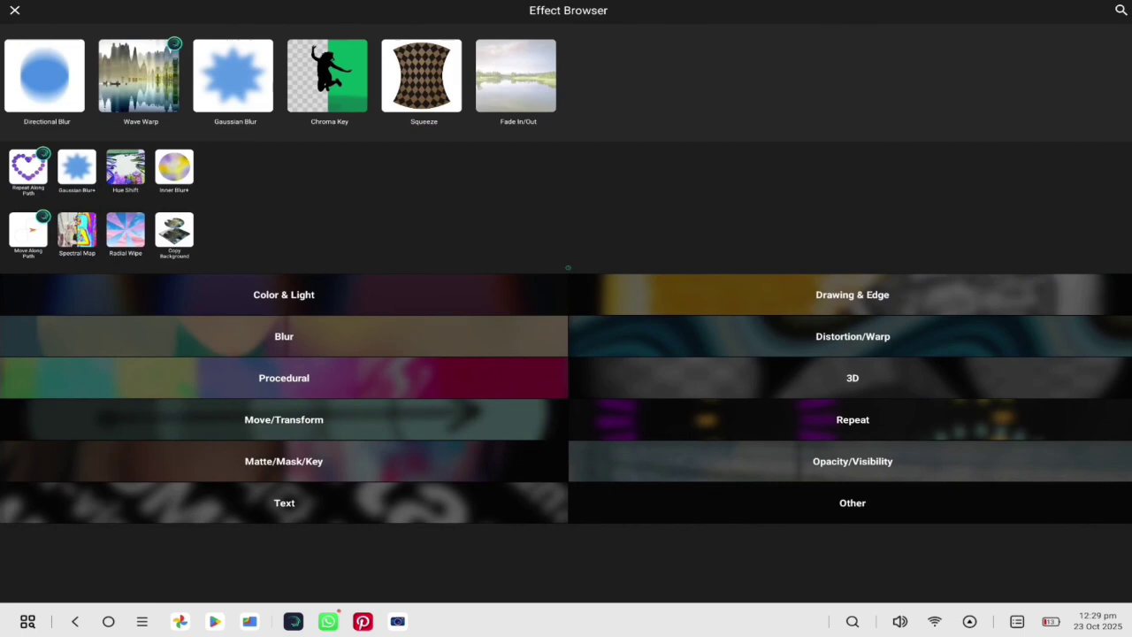
click(1113, 10)
text(pare)
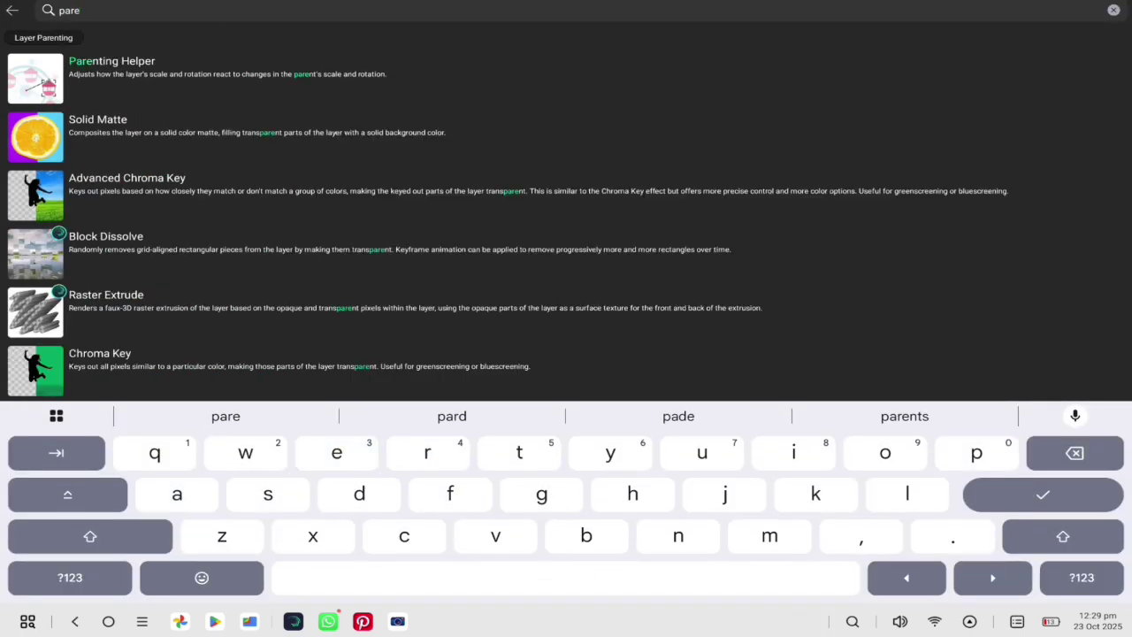
click(111, 67)
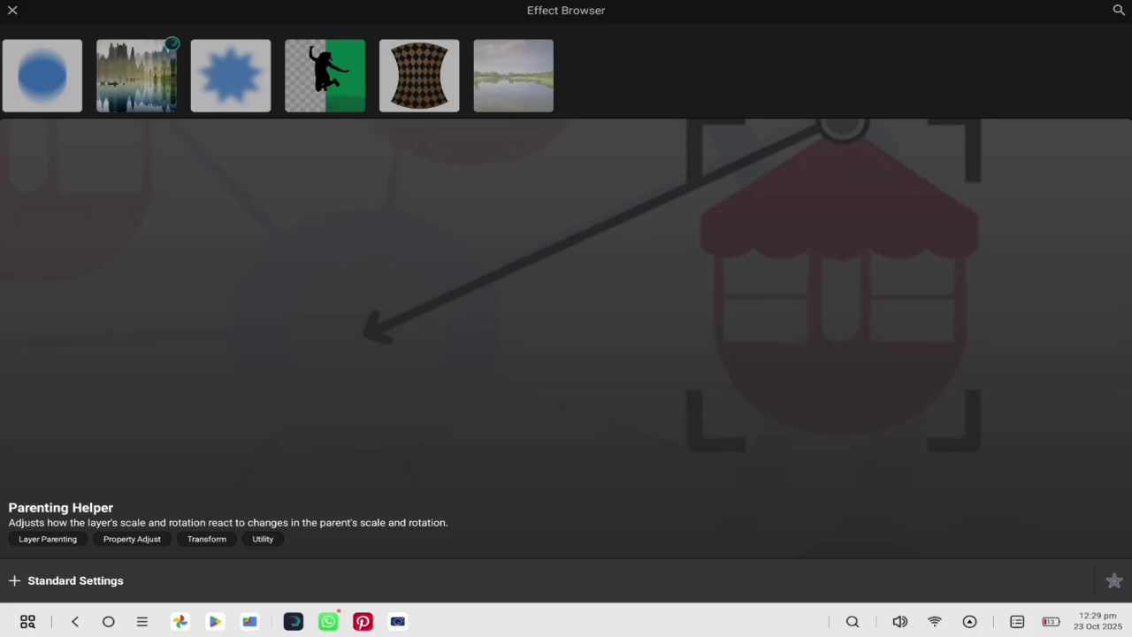
click(75, 580)
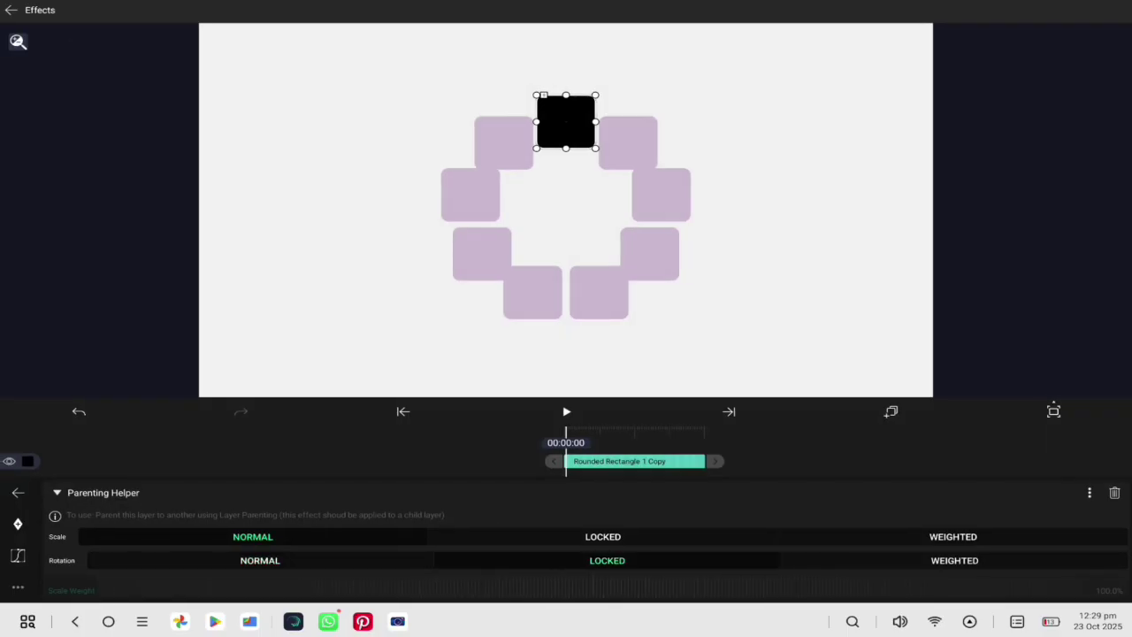
click(9, 9)
Add a Null 1 layer at the frame centre and make it the black square's parent
click(1106, 579)
click(766, 459)
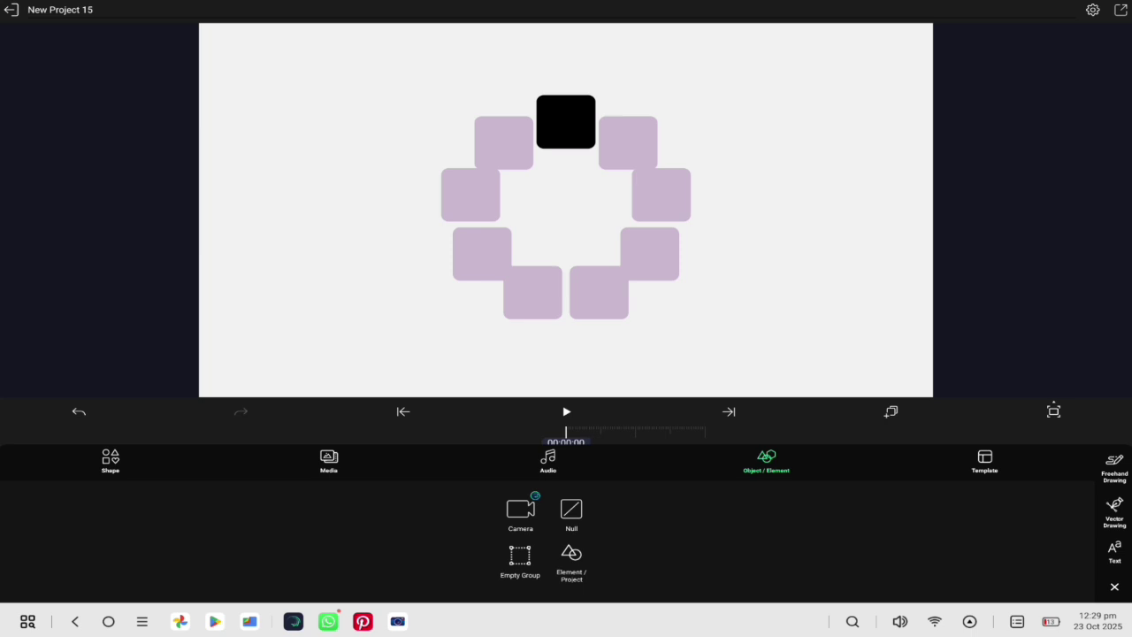
click(572, 511)
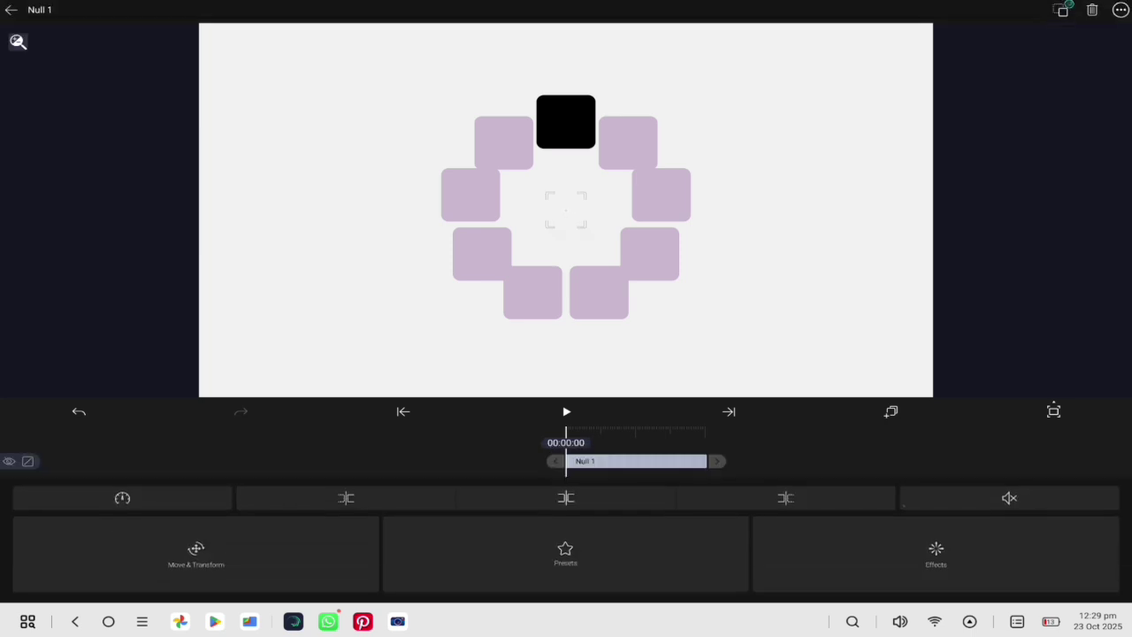
click(9, 10)
click(566, 121)
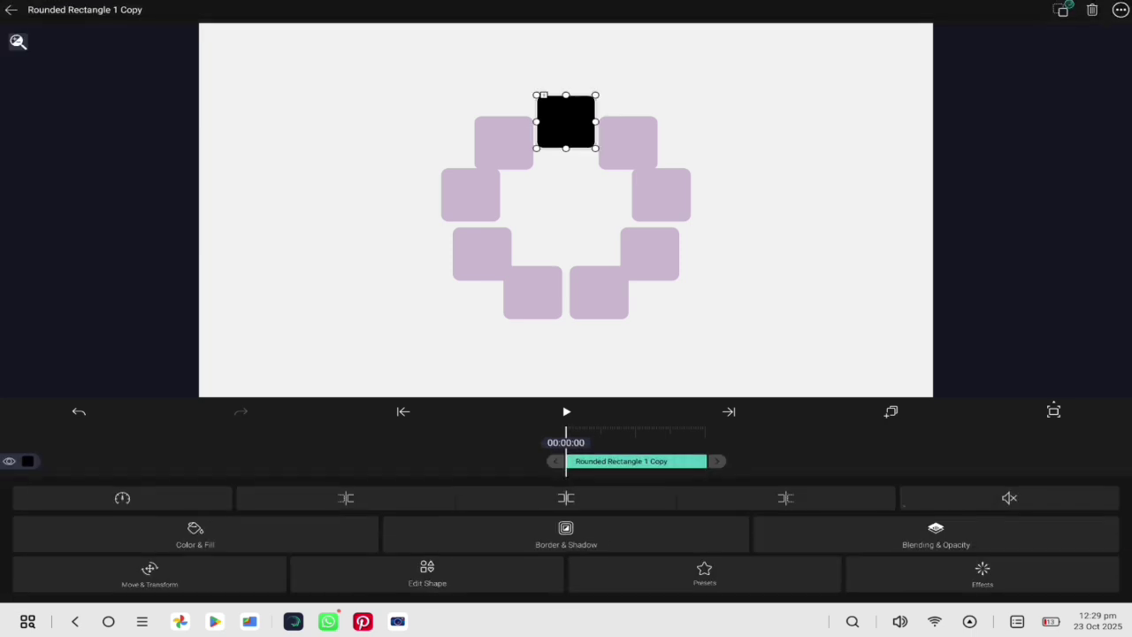
click(1061, 10)
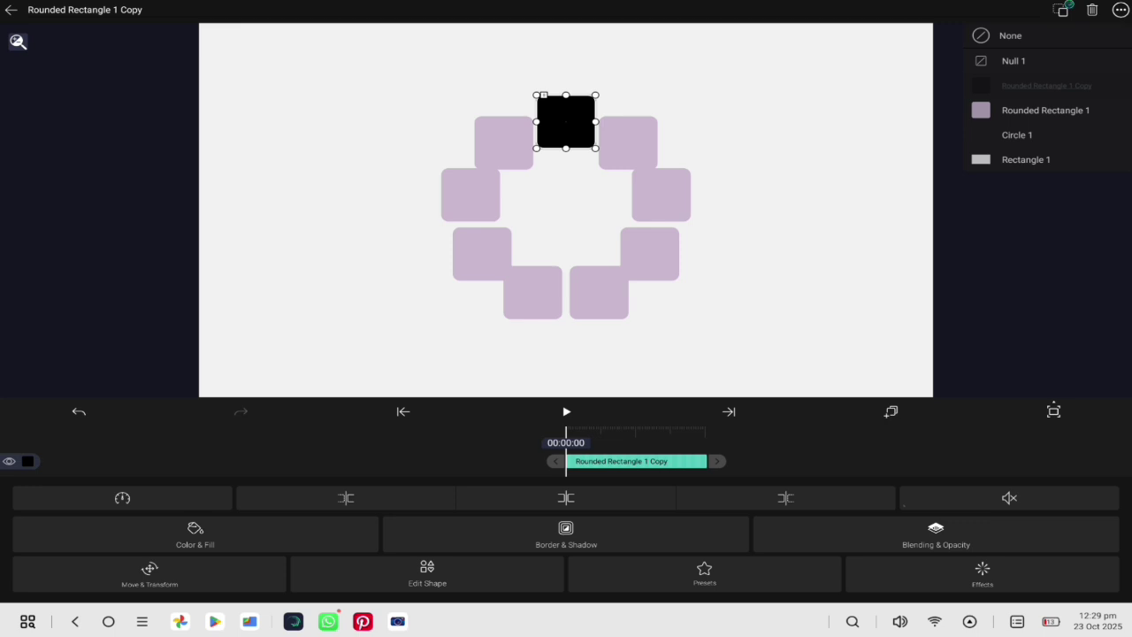
click(1011, 58)
click(10, 10)
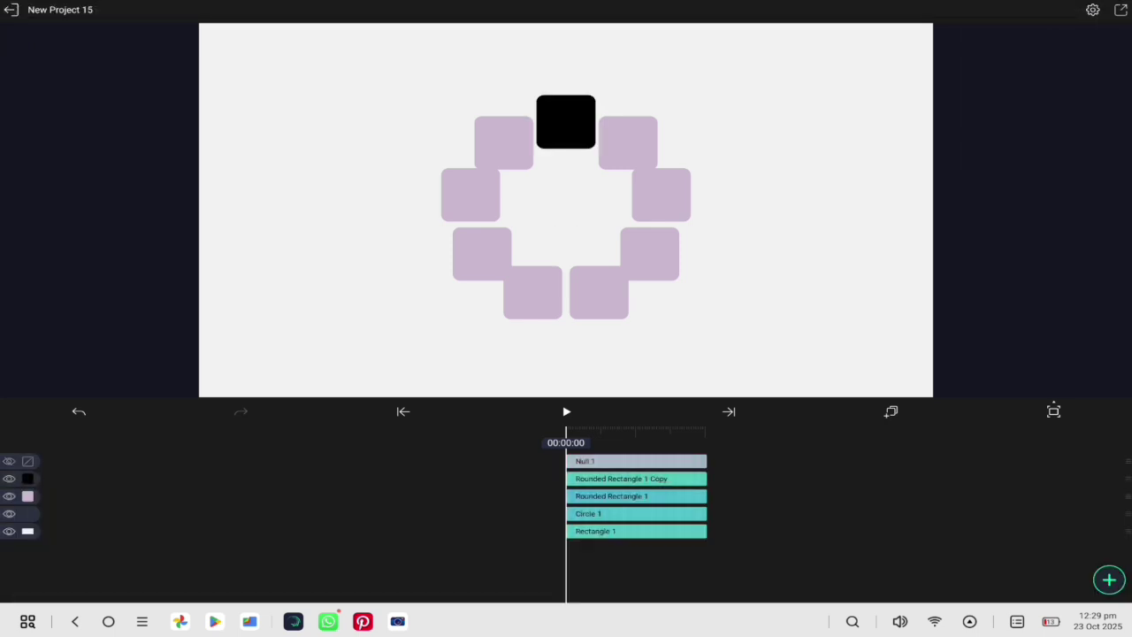
Duplicate the black square four times, covering the upper-right, right, lower-right and bottom-right lilac squares
click(566, 122)
click(890, 412)
click(872, 455)
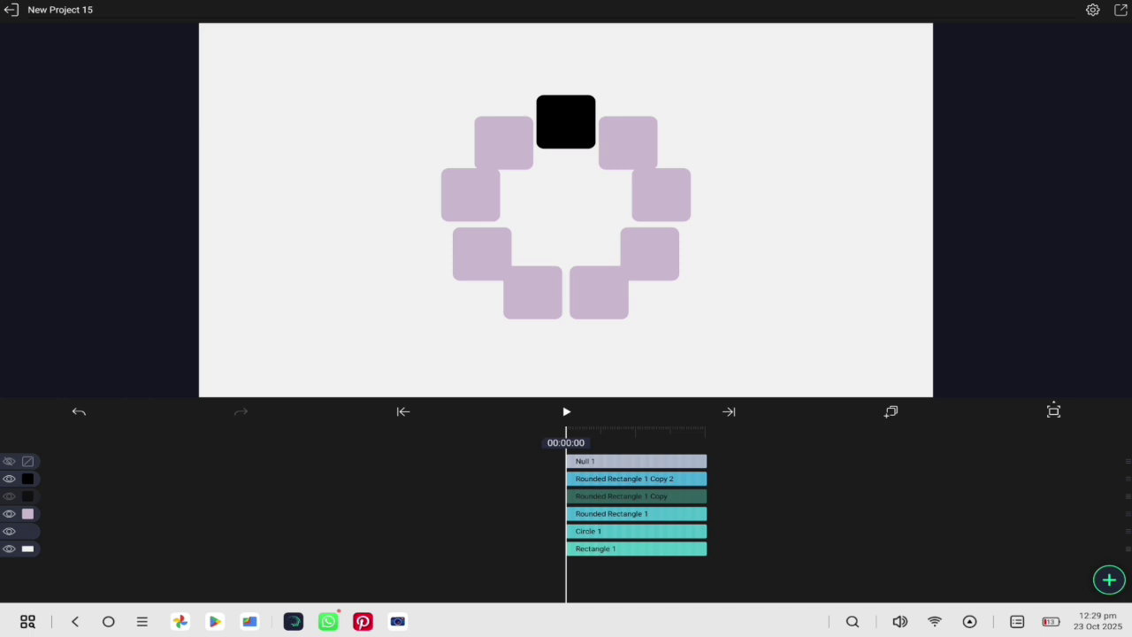
drag(569, 121, 628, 143)
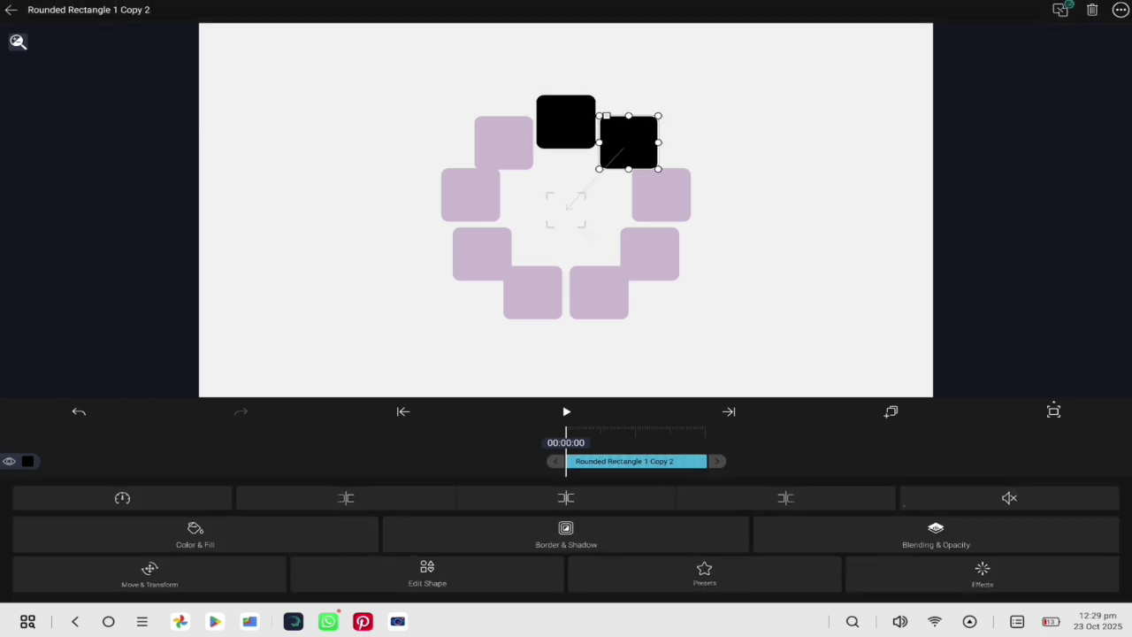
click(890, 411)
click(872, 455)
drag(629, 143, 662, 198)
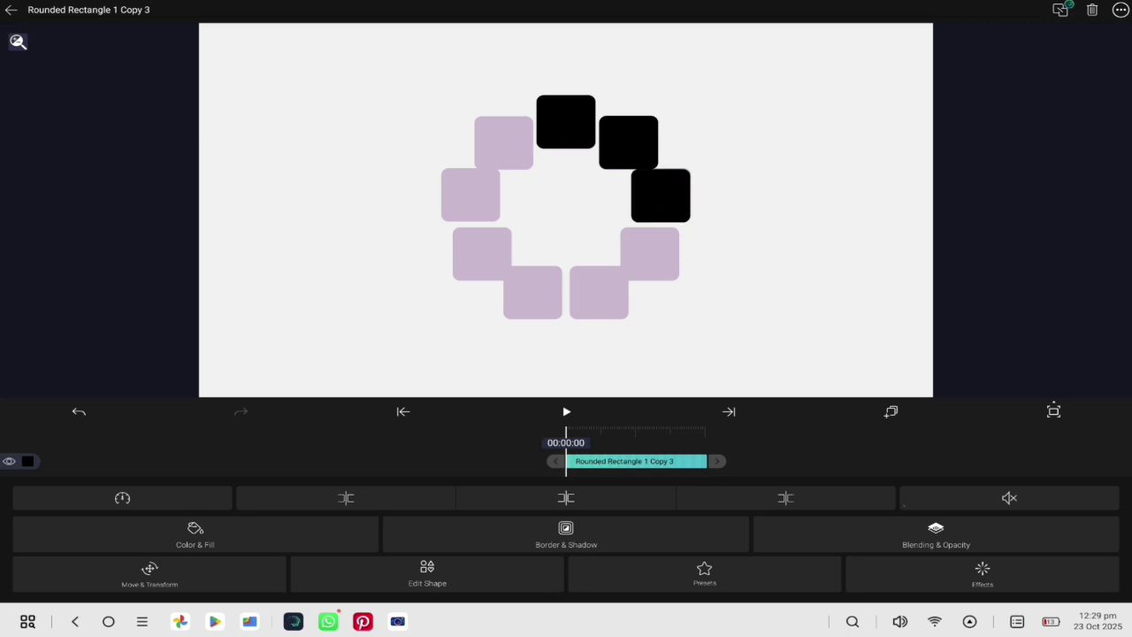
click(891, 411)
click(872, 457)
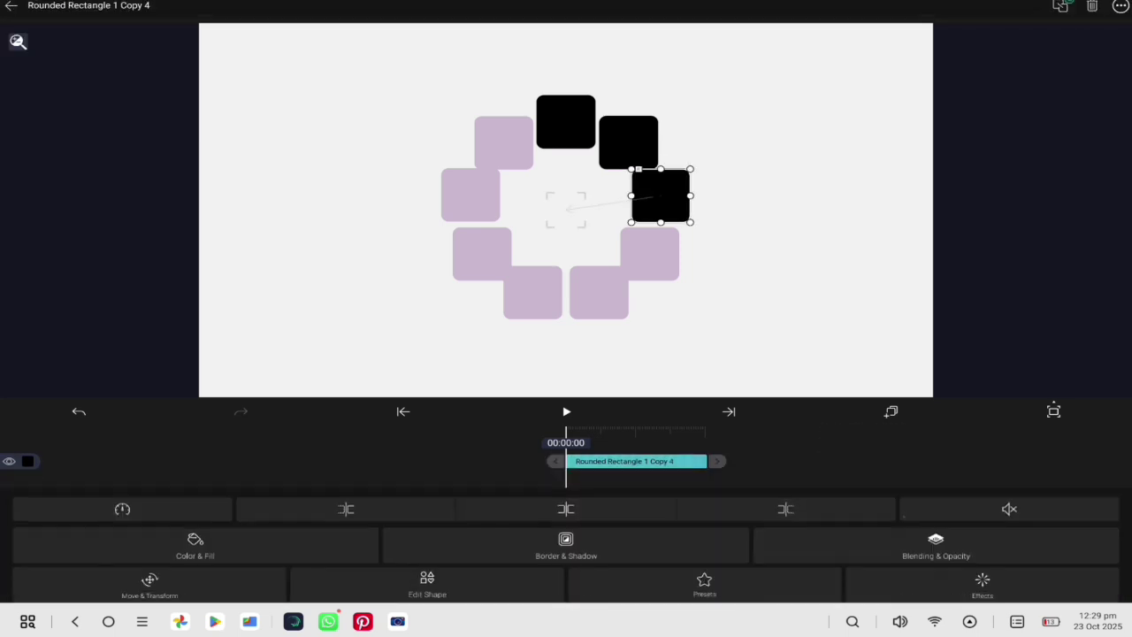
drag(661, 195, 651, 251)
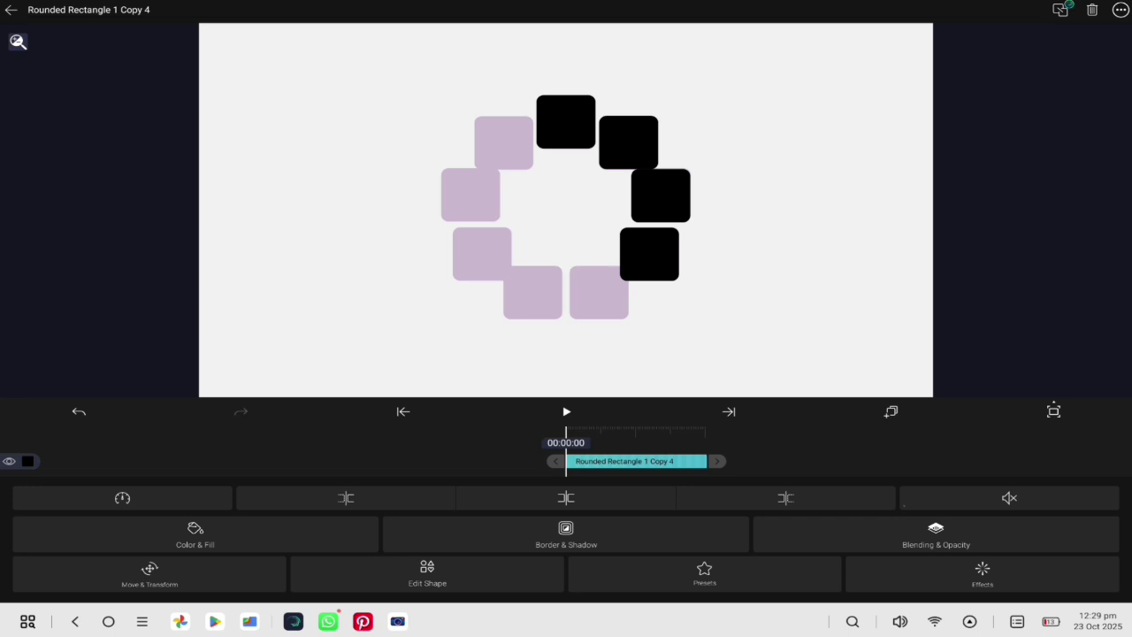
click(890, 412)
click(872, 458)
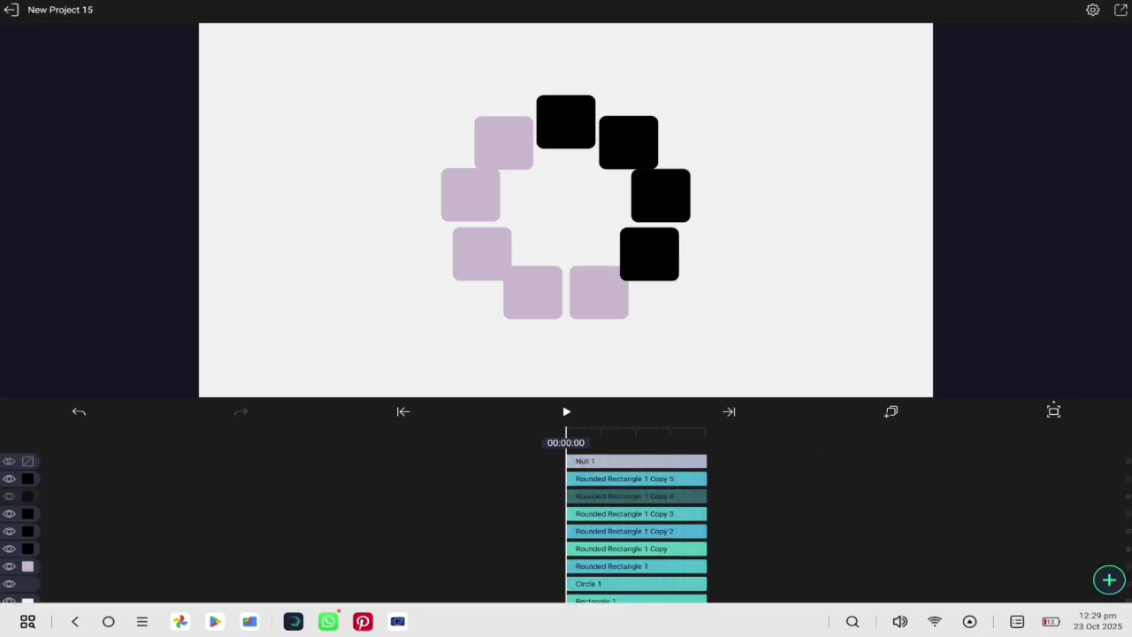
drag(649, 253, 603, 292)
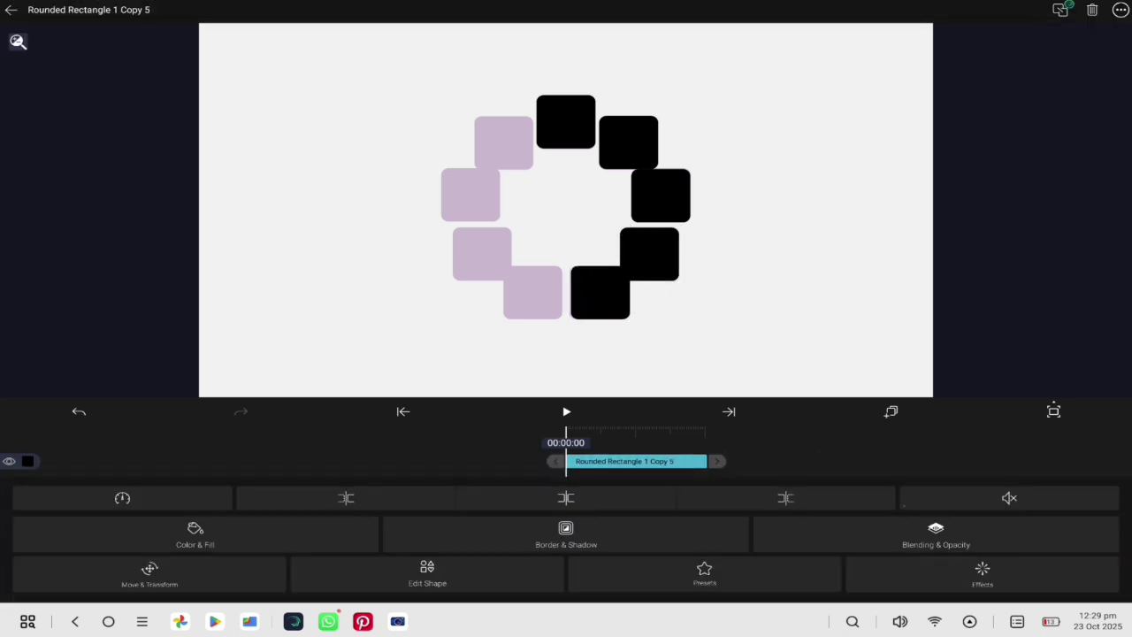
Add four more black copies over the bottom-left, lower-left, left and upper-left lilac squares
click(890, 412)
click(872, 457)
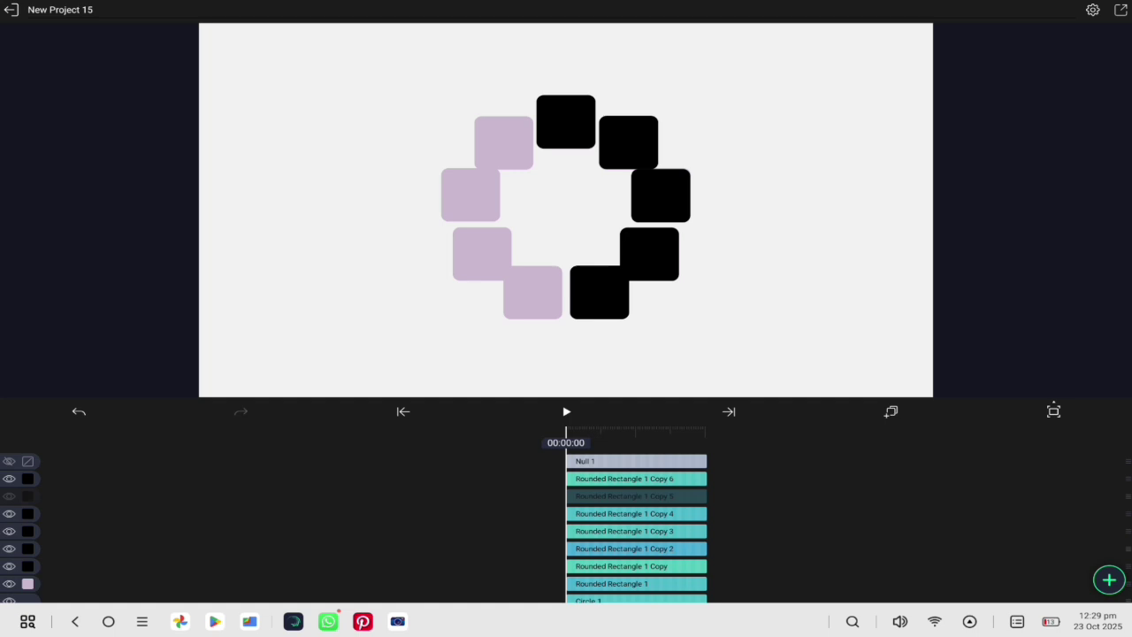
drag(600, 292, 532, 292)
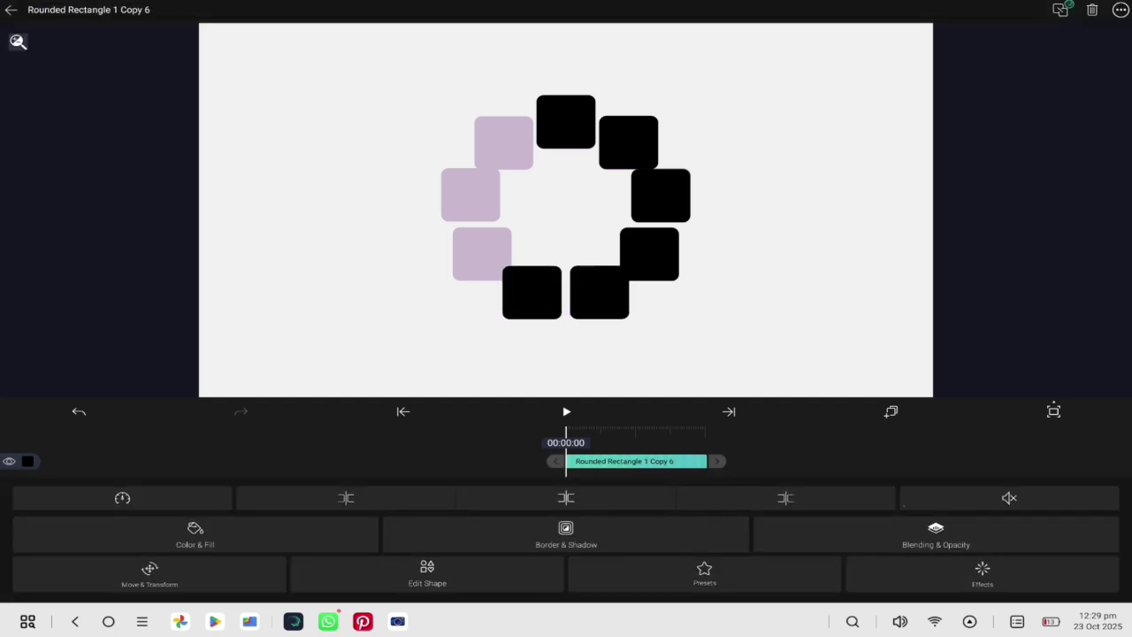
click(891, 411)
click(872, 455)
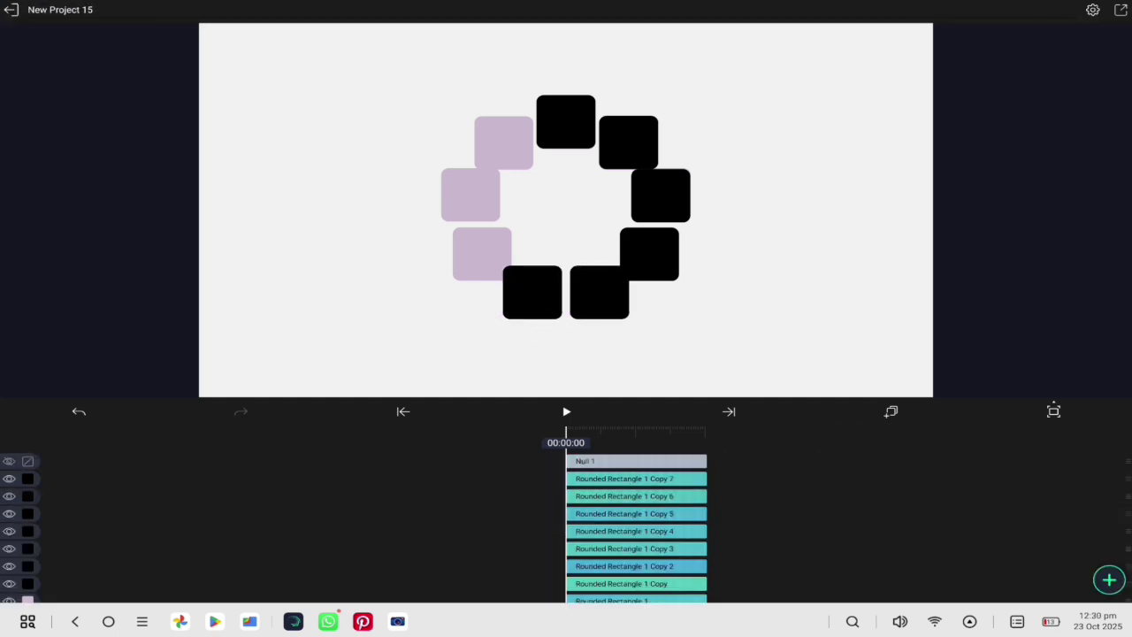
drag(515, 292, 475, 259)
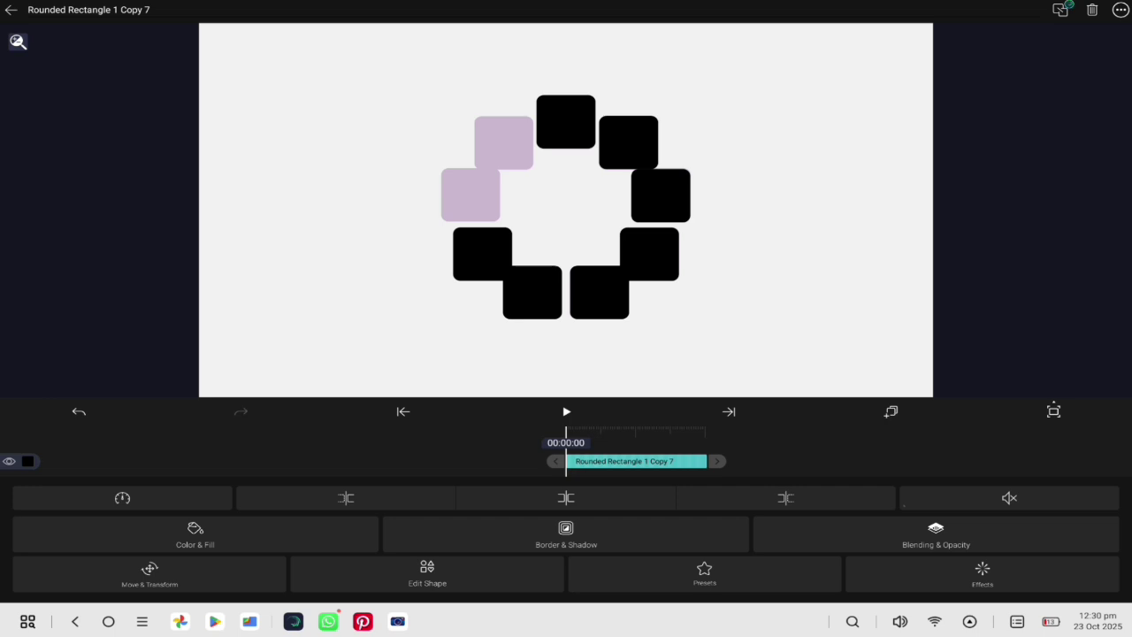
click(891, 411)
click(872, 455)
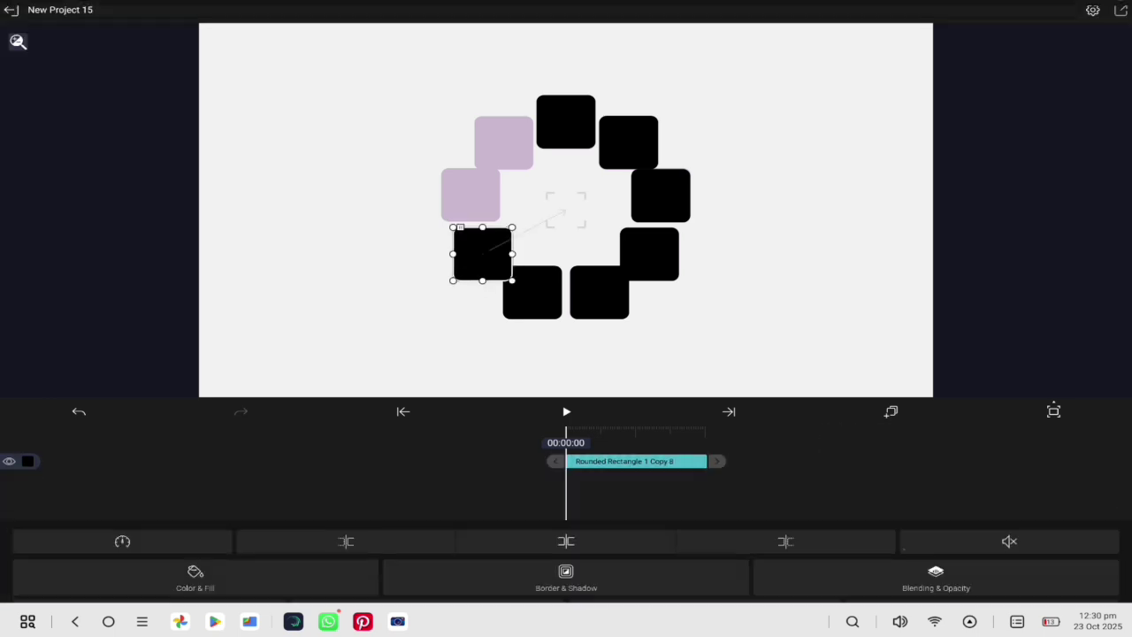
drag(482, 254, 471, 193)
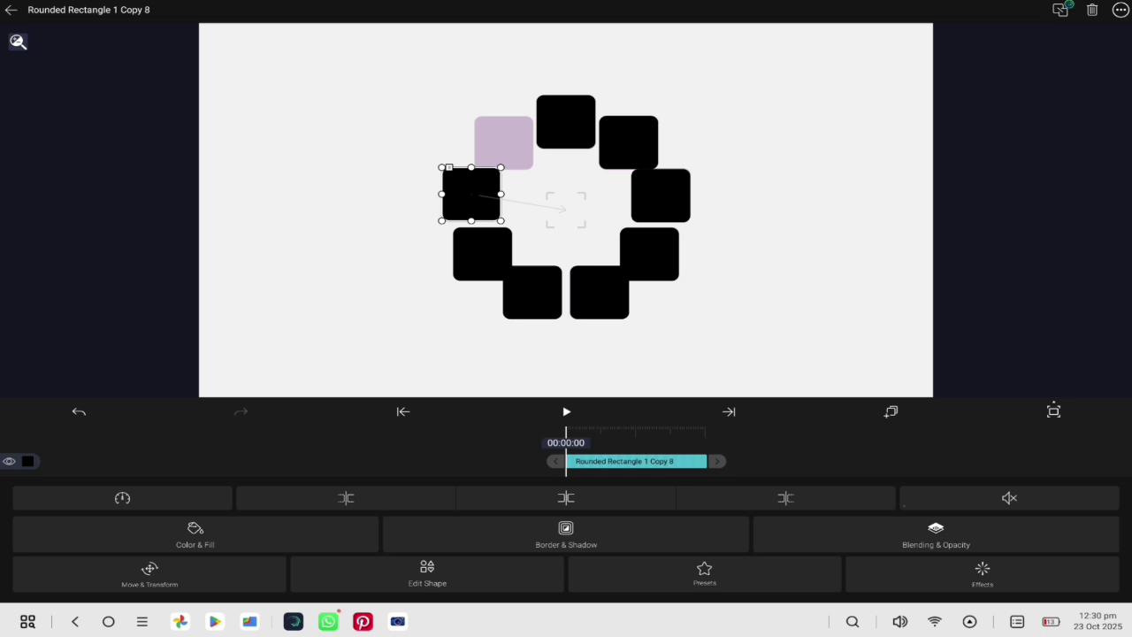
click(891, 411)
click(872, 455)
drag(471, 193, 505, 140)
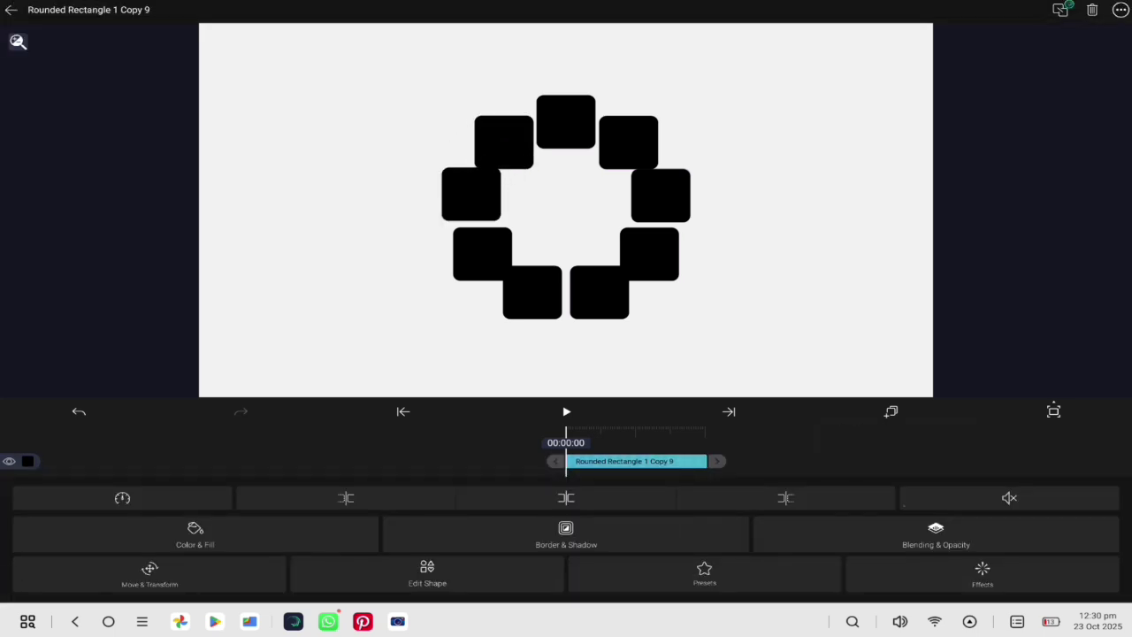
click(650, 231)
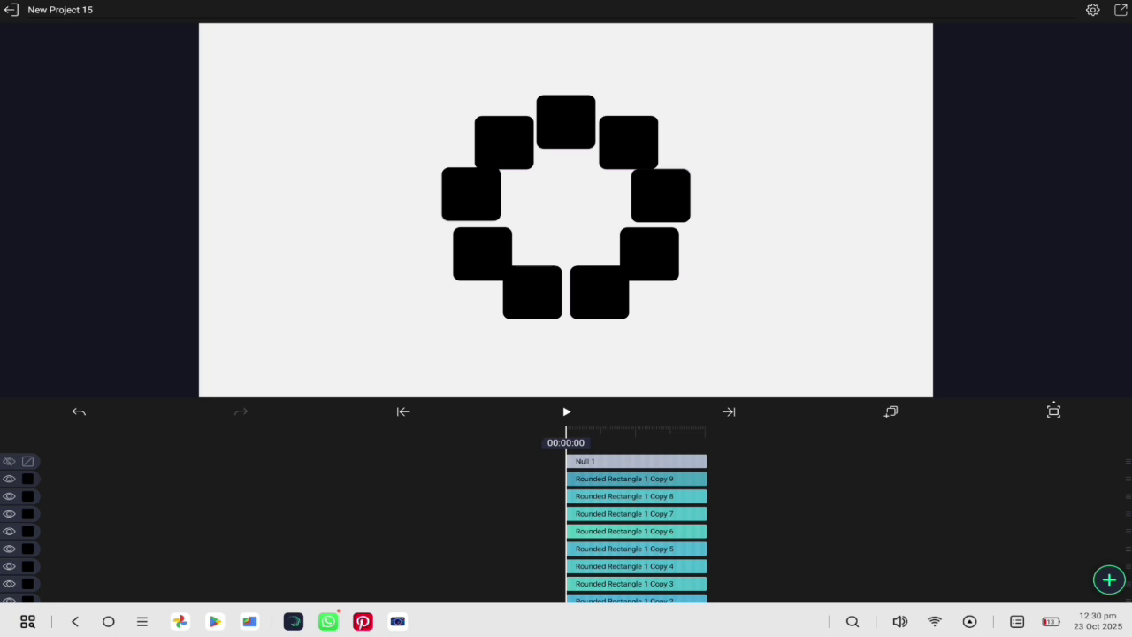
Lengthen Null 1's clip from 00:02:03 to 00:05:00
click(650, 232)
drag(717, 461, 923, 460)
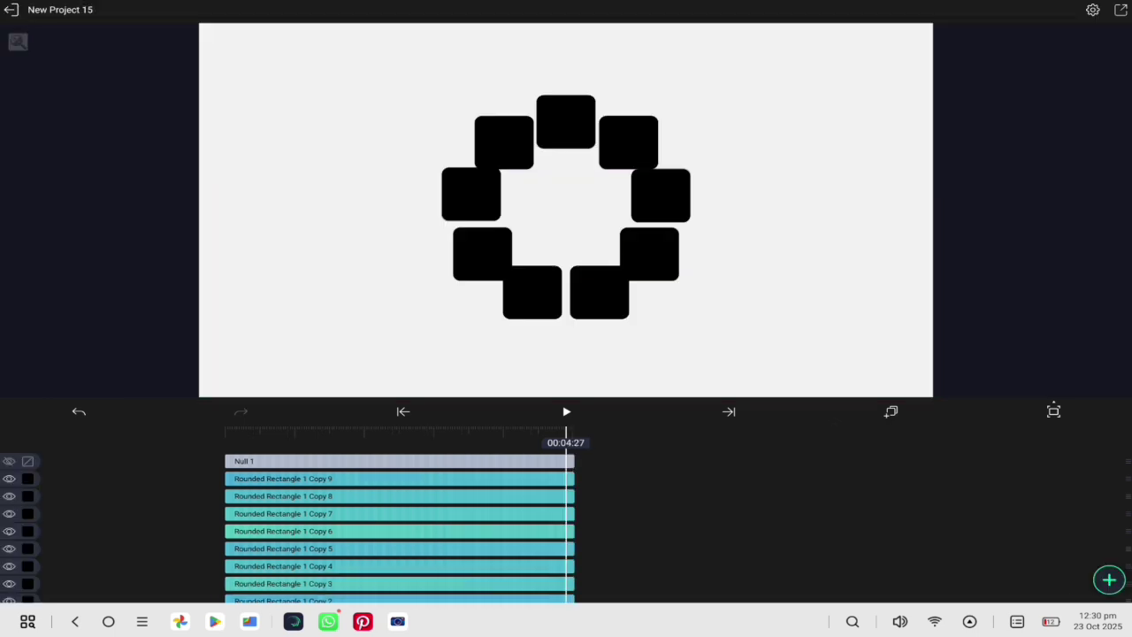
Keyframe Null 1's rotation so the ring turns to -108° at 00:05:00
click(619, 461)
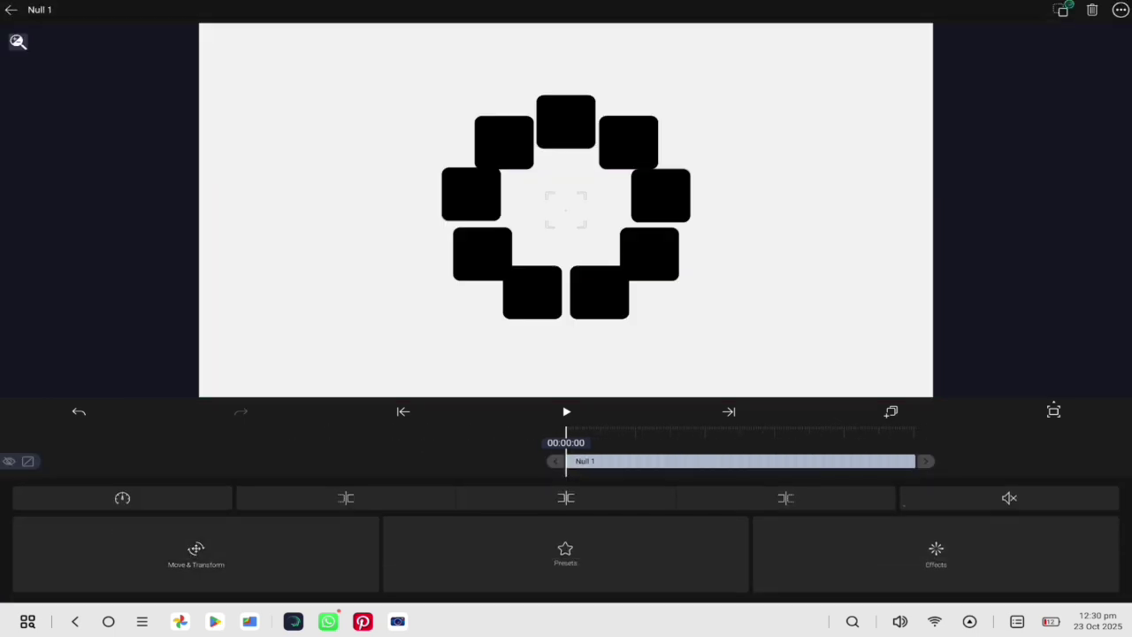
click(195, 555)
click(1113, 523)
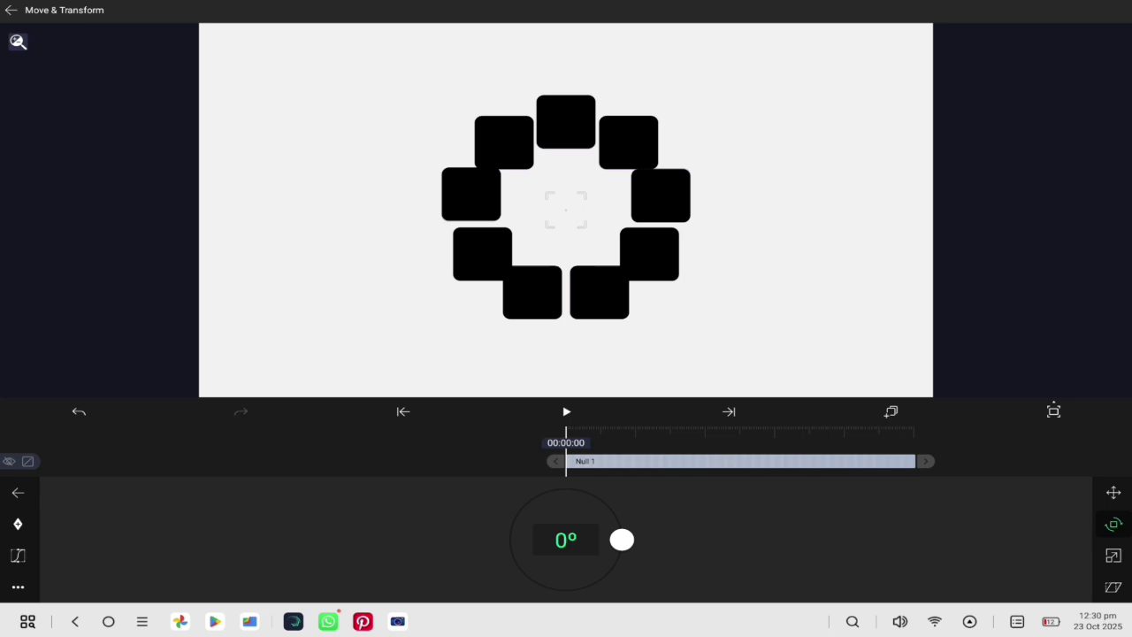
click(729, 411)
drag(622, 539, 552, 588)
Apply a cubic bezier easing preset to Null 1's rotation keyframes
click(17, 555)
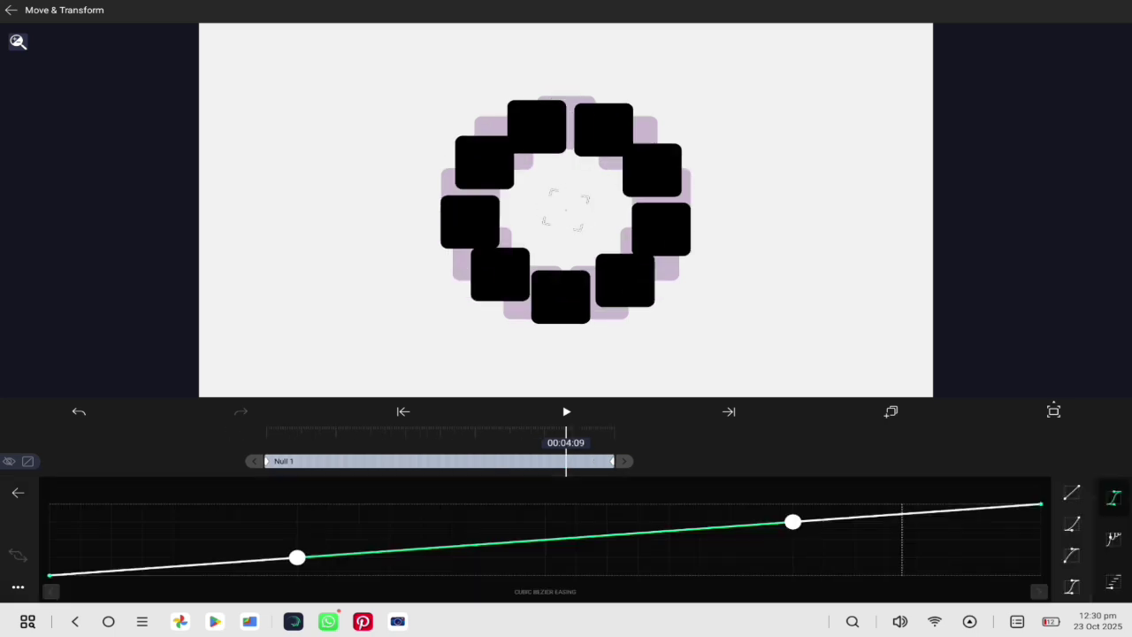
click(1071, 586)
click(10, 10)
click(404, 412)
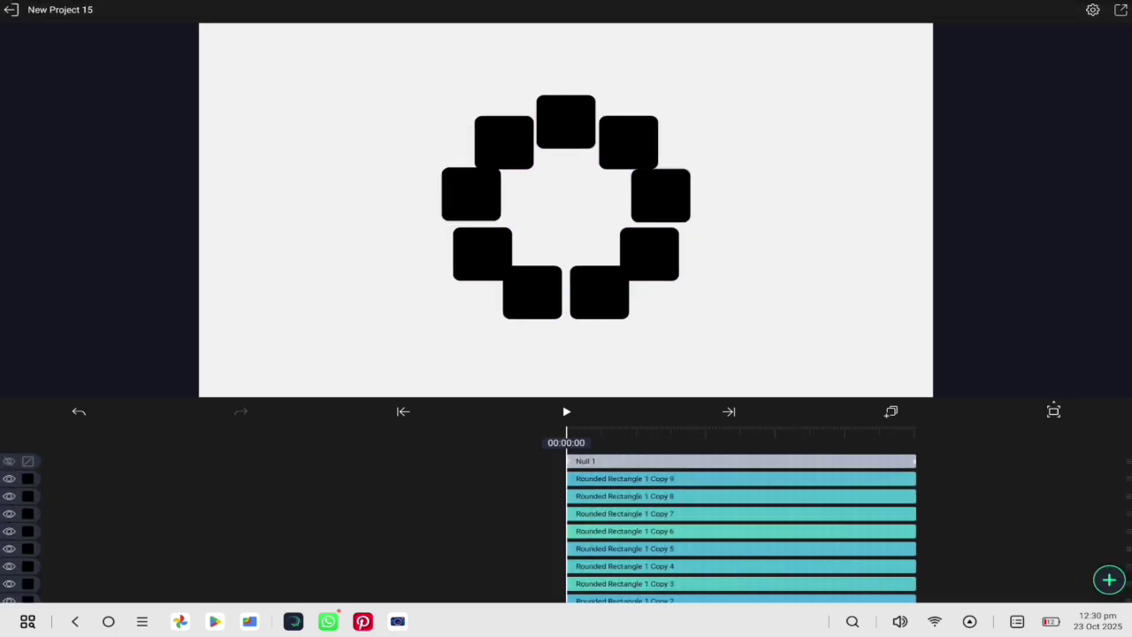
Delete the lilac Rounded Rectangle 1 guide square and the Circle 1 layer together
click(566, 411)
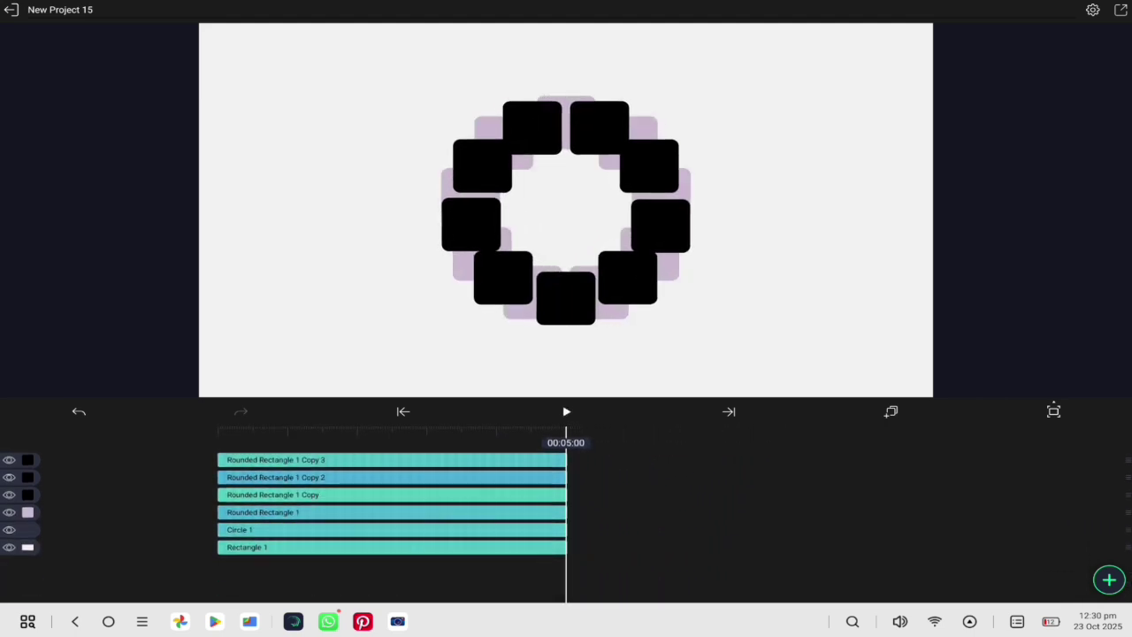
click(18, 512)
click(18, 529)
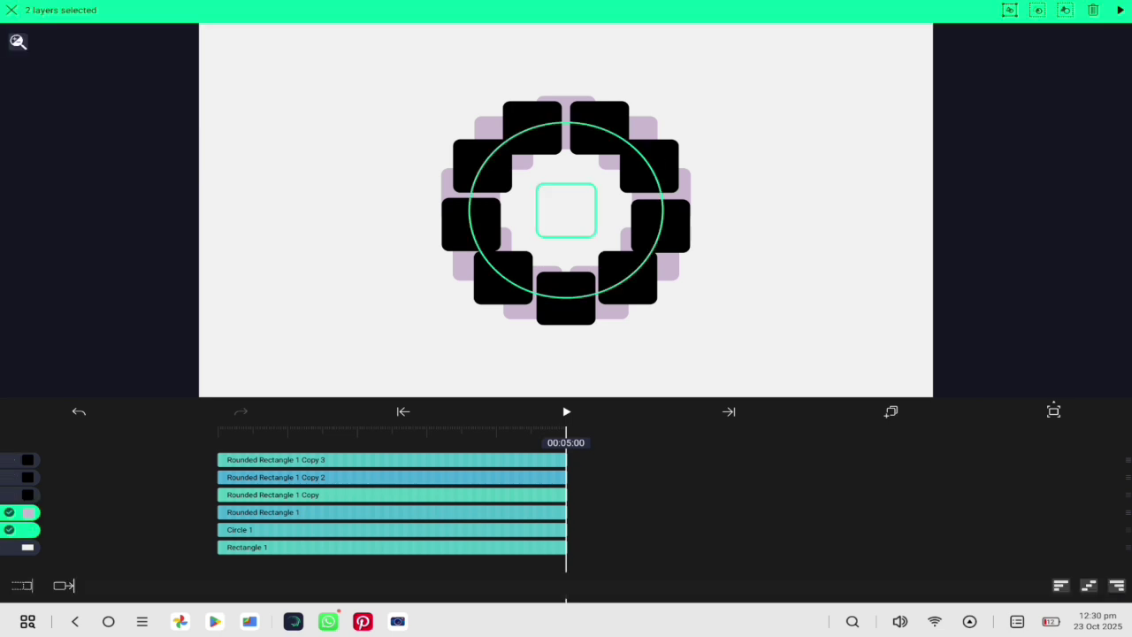
click(1093, 10)
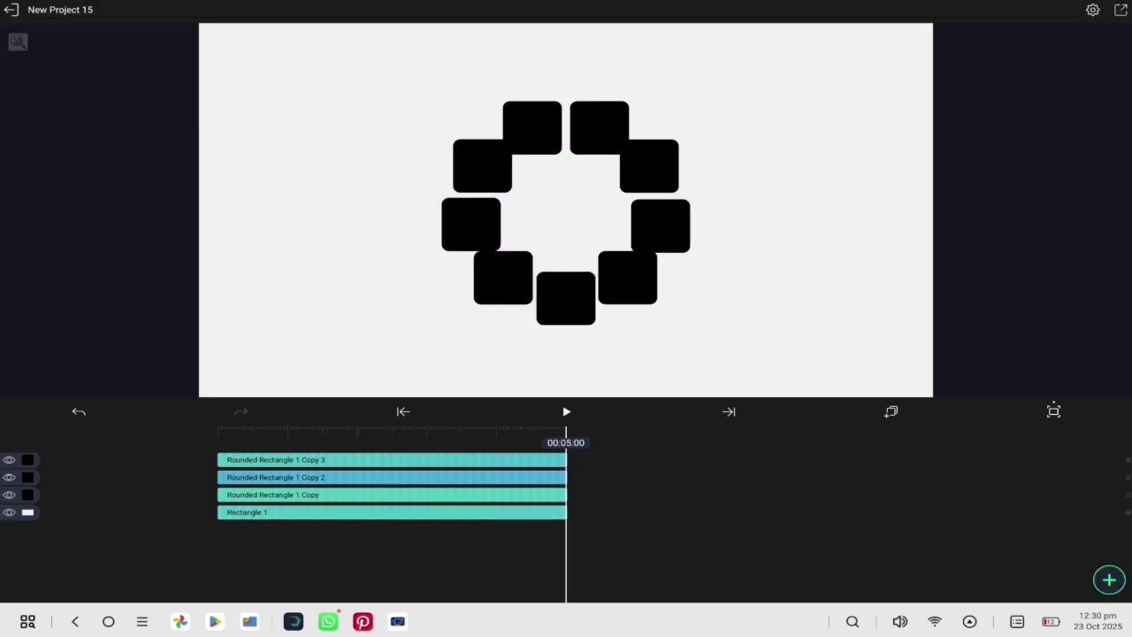
Give the first square a gallery image fill and Rounded Rectangle 1 Copy 8 the profile cards image
click(743, 500)
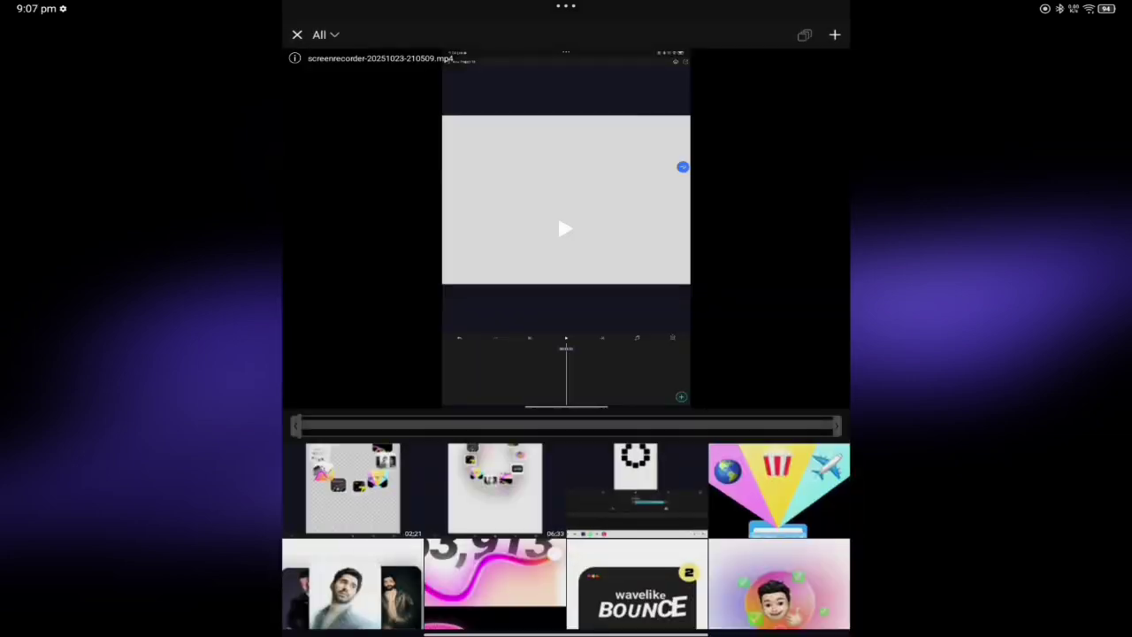
click(779, 491)
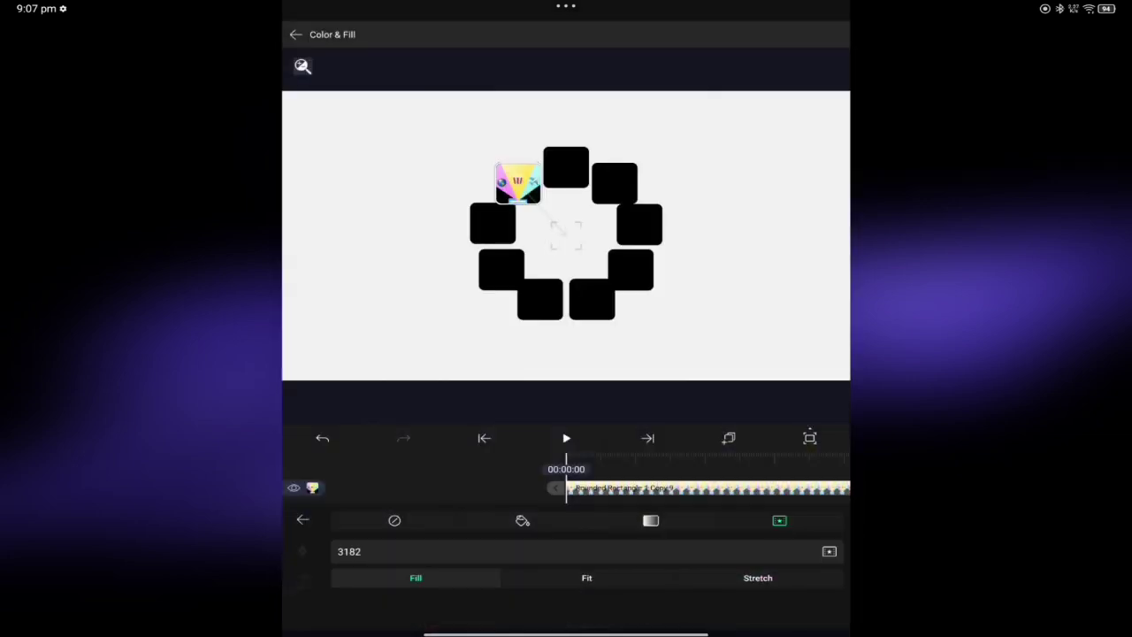
click(295, 34)
click(632, 521)
click(387, 566)
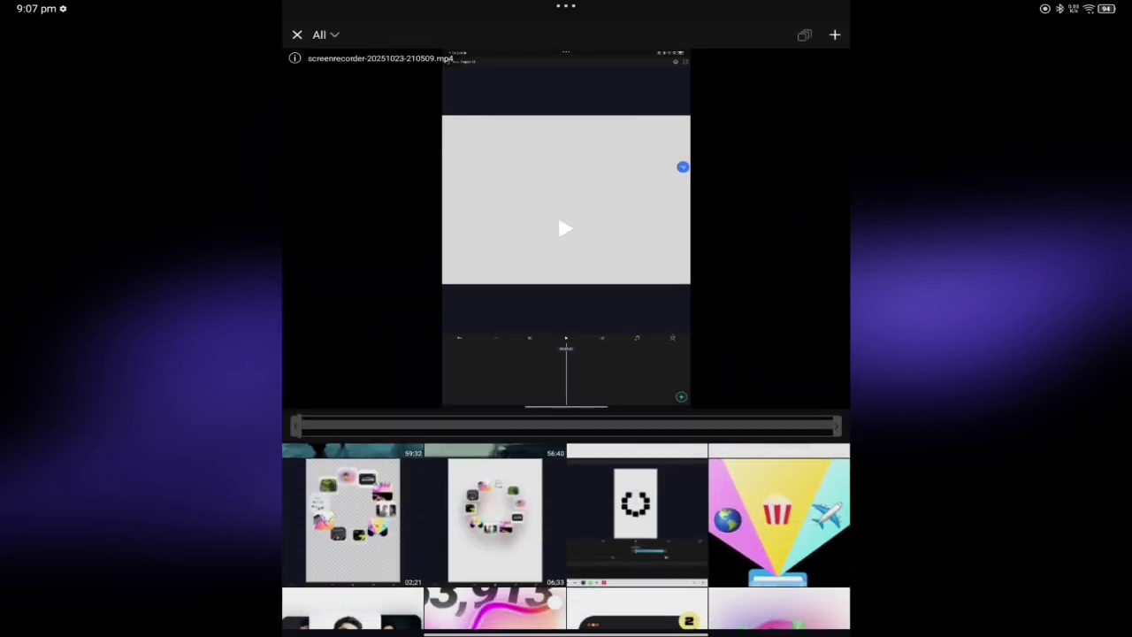
click(352, 587)
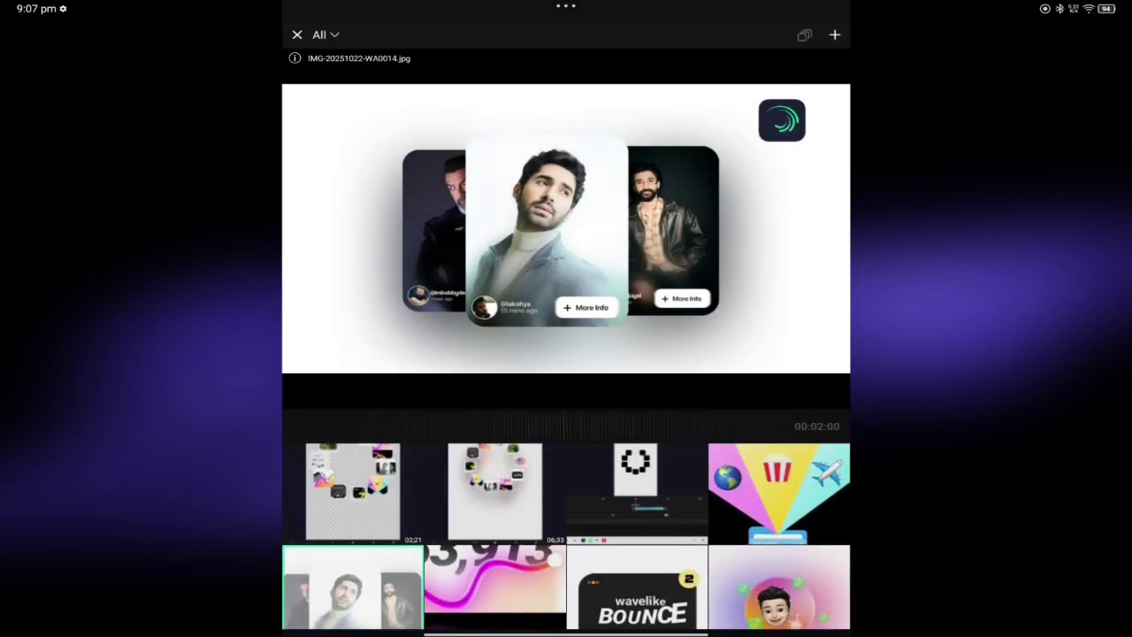
key(Escape)
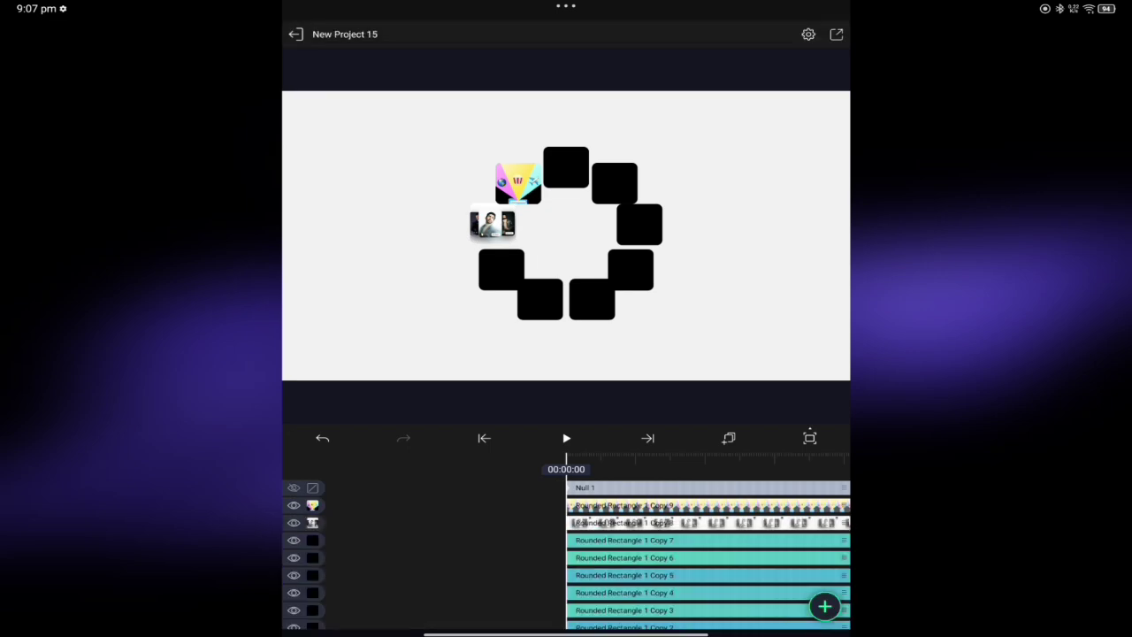
Fill the next black square with the 3,913 image from the gallery
click(501, 270)
click(349, 543)
click(779, 520)
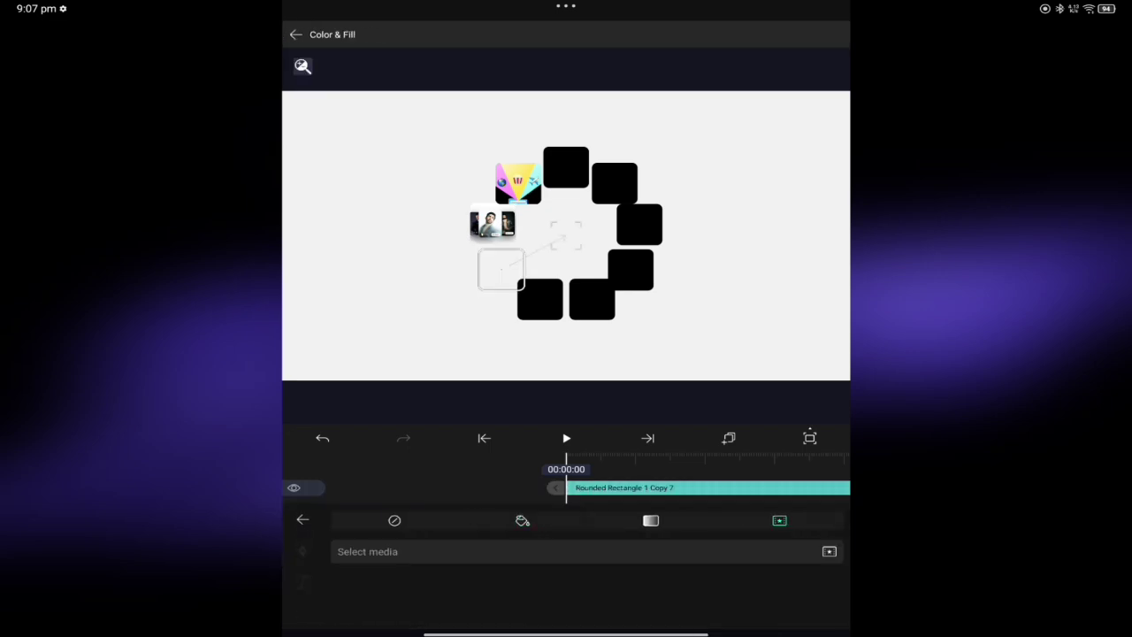
click(367, 551)
scroll(566, 531, down, 10)
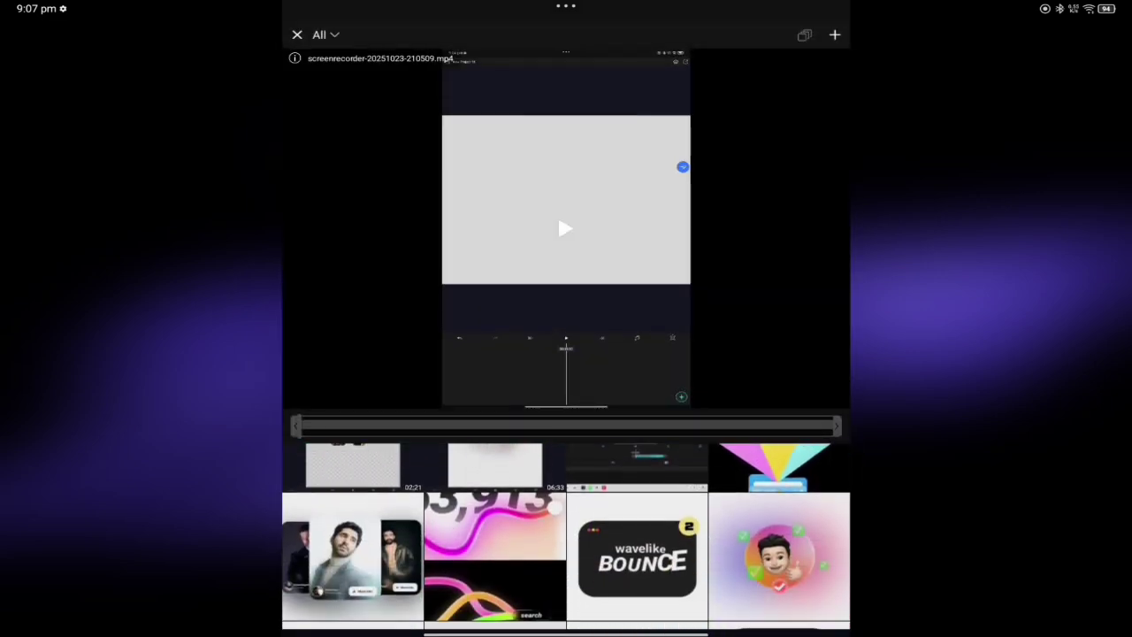
click(494, 557)
click(834, 34)
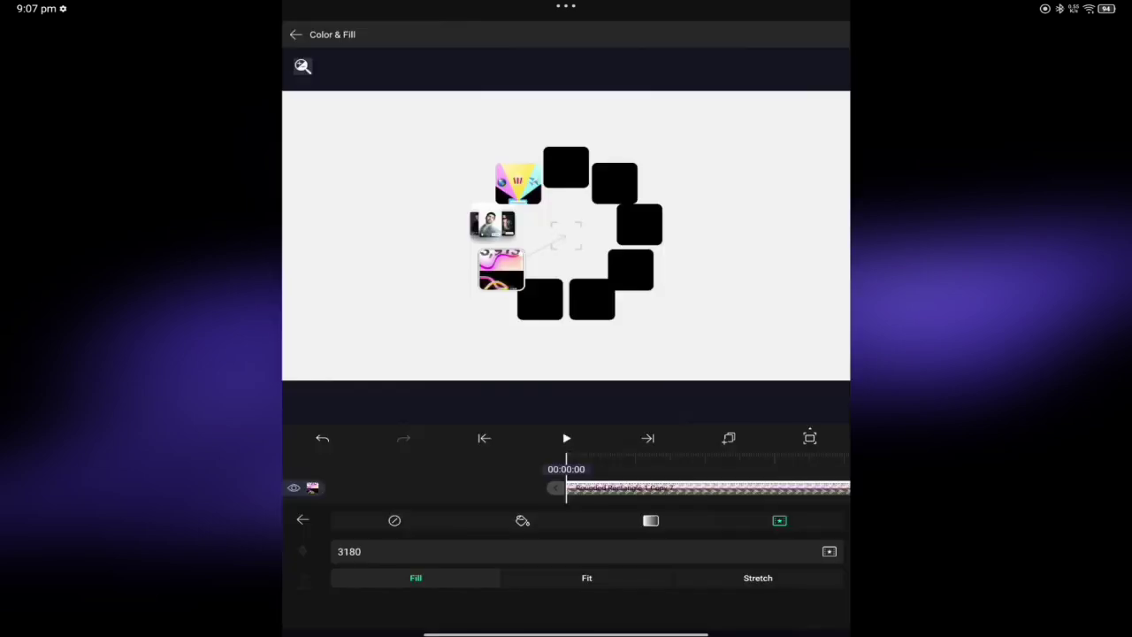
click(295, 35)
click(296, 33)
Fill Rounded Rectangle 1 Copy 6 with the wavelike BOUNCE image
click(539, 299)
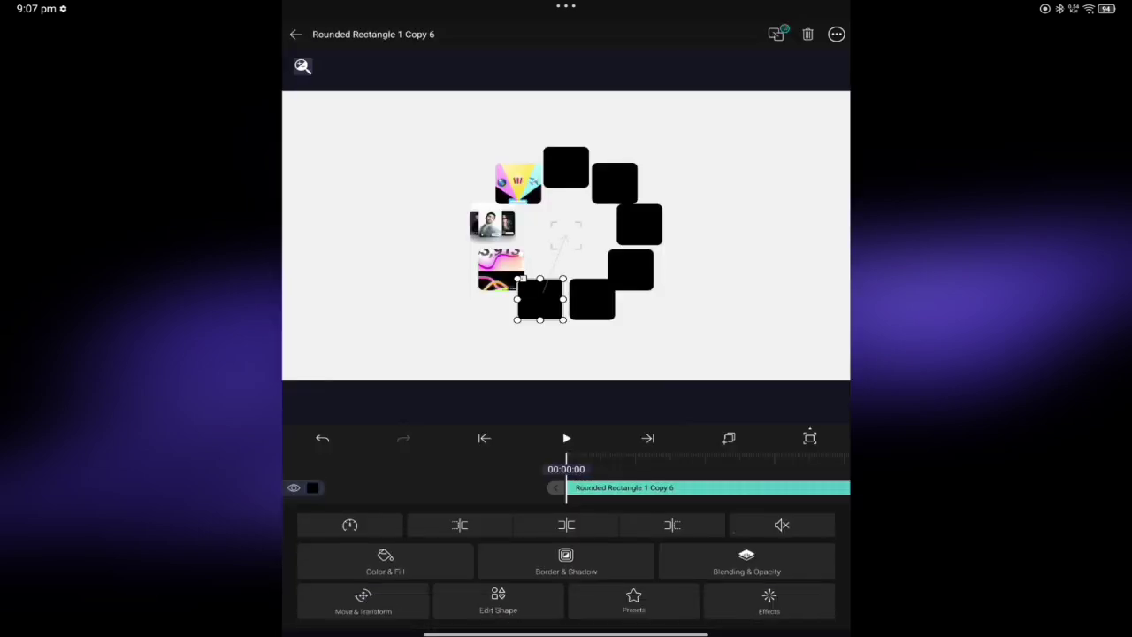
click(384, 556)
click(780, 520)
click(558, 548)
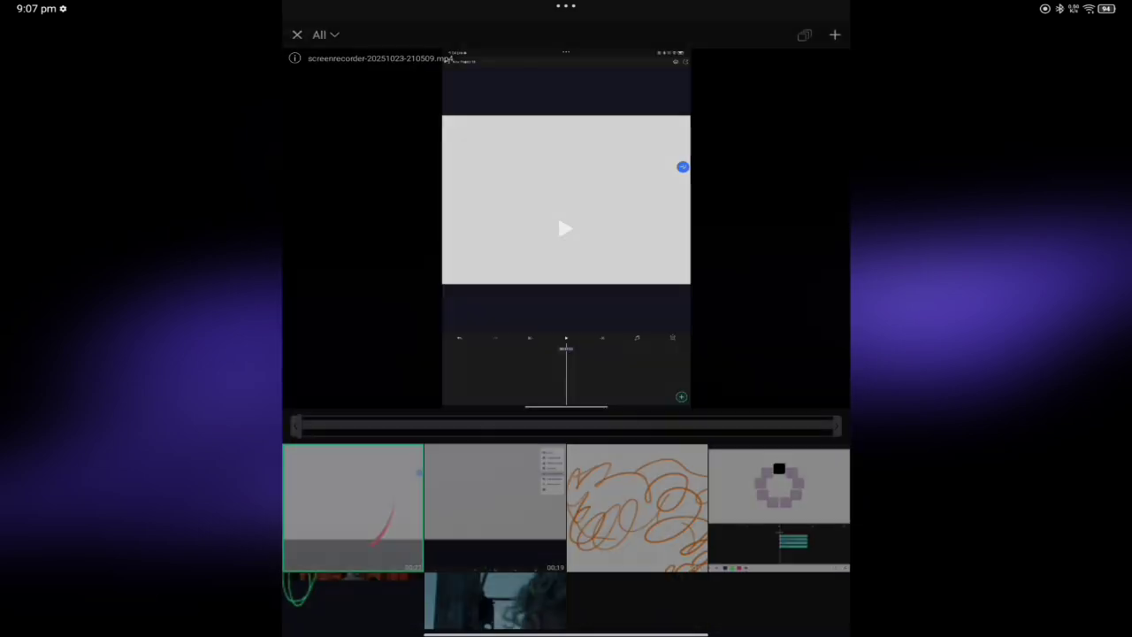
scroll(566, 530, down, 5)
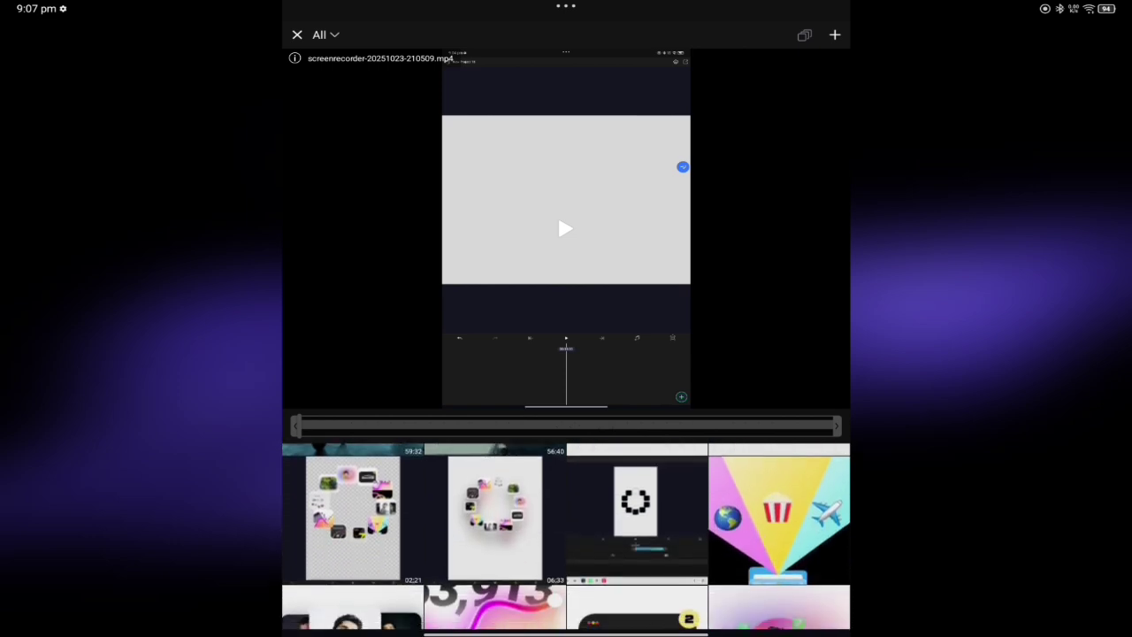
click(834, 35)
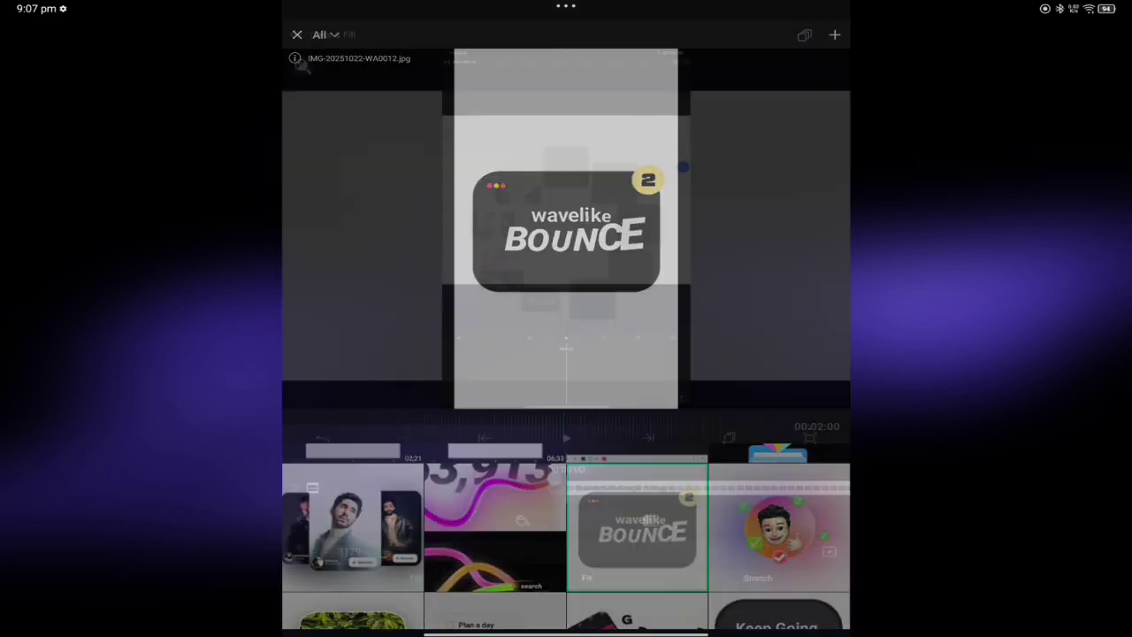
Fill Rounded Rectangle 1 Copy 5 with the memoji image
click(624, 534)
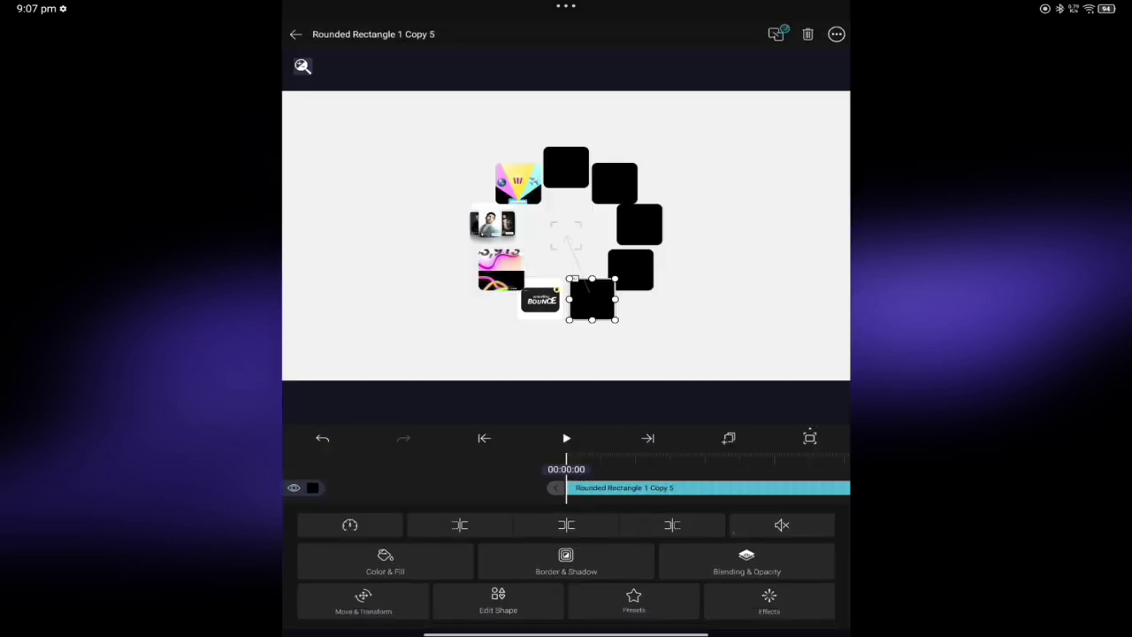
click(385, 561)
click(779, 520)
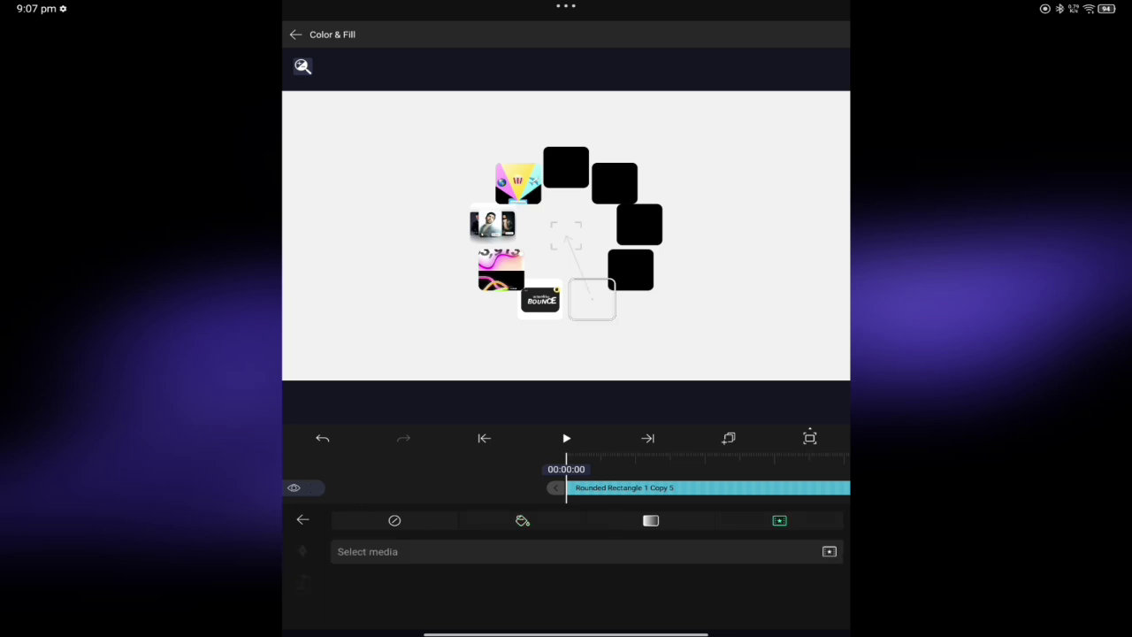
click(398, 548)
scroll(566, 530, down, 5)
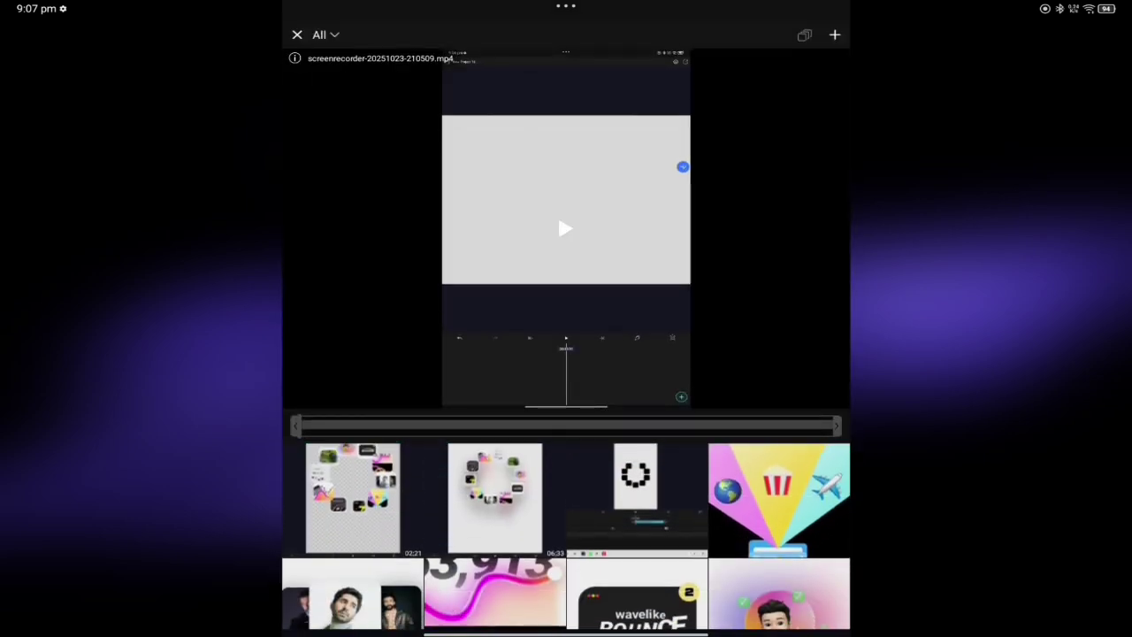
click(778, 499)
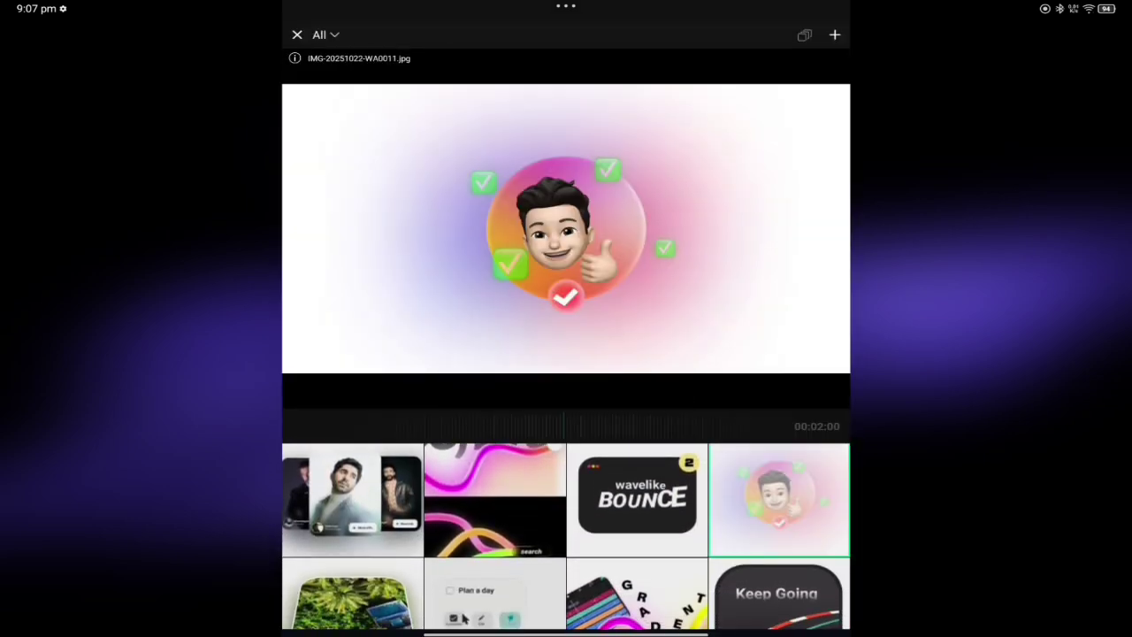
click(835, 35)
click(295, 34)
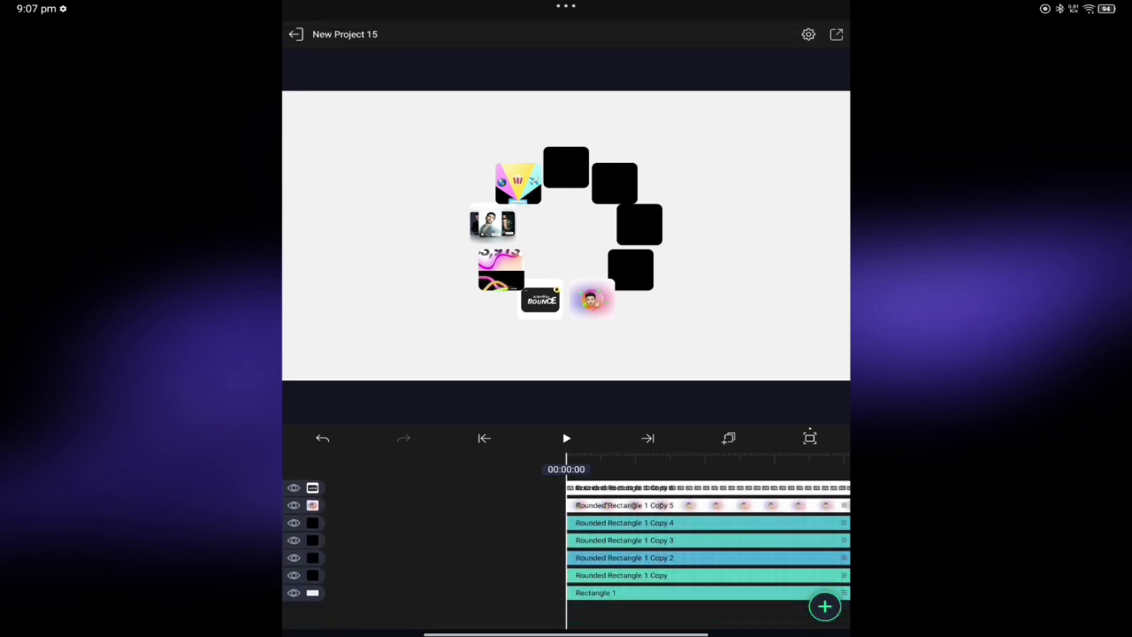
Fill Rounded Rectangle 1 Copy 4 with a memoji image
click(624, 523)
click(384, 561)
click(779, 520)
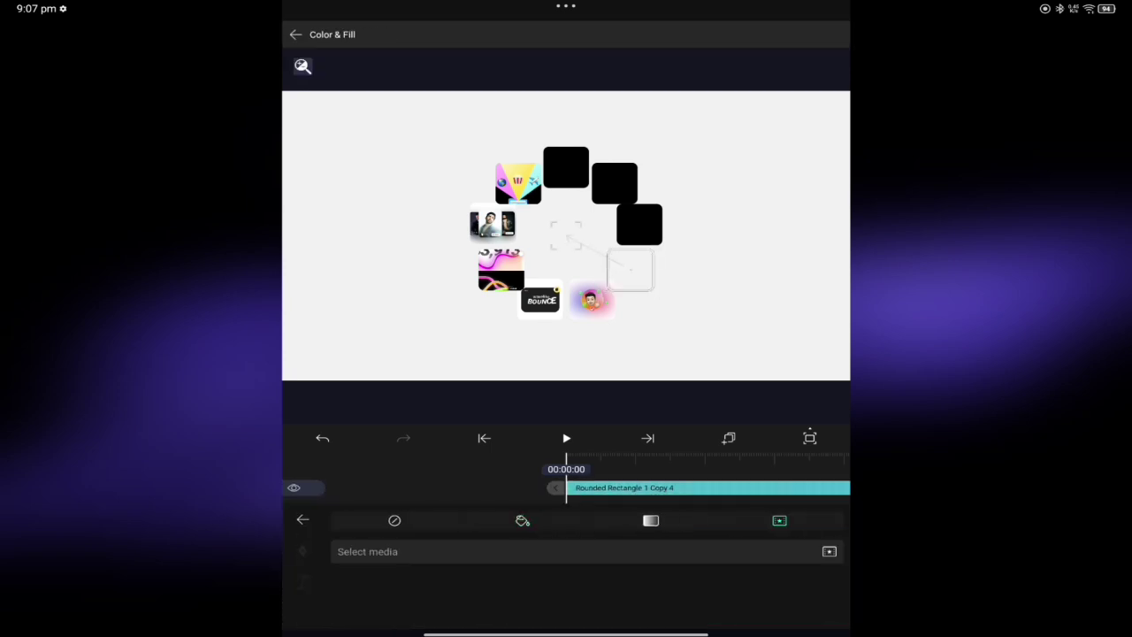
click(564, 548)
scroll(566, 536, down, 2)
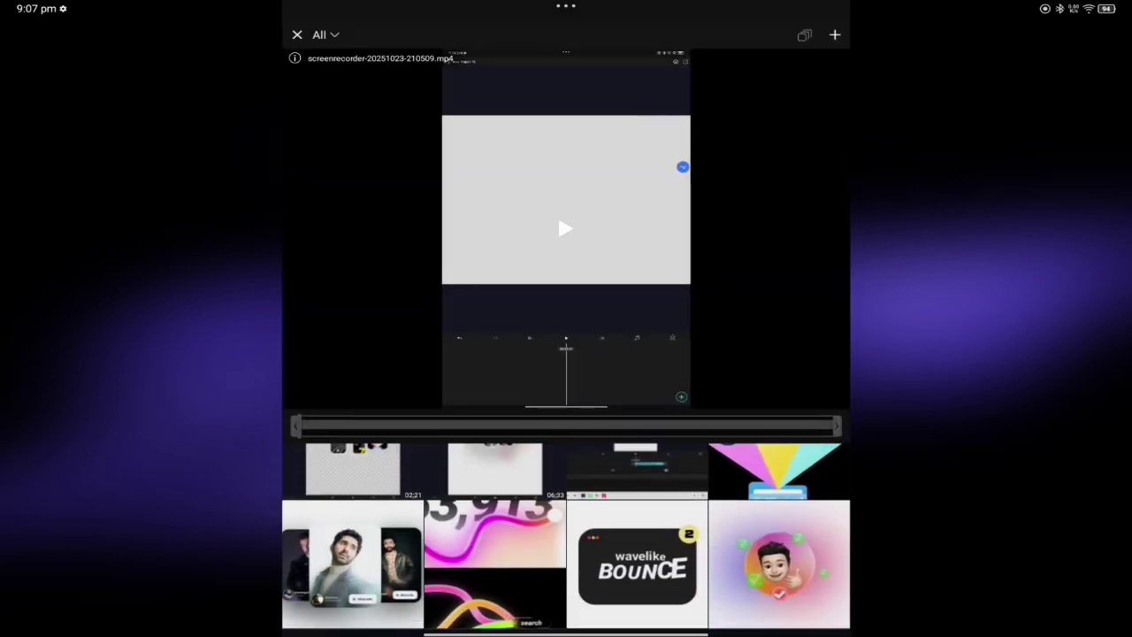
scroll(566, 536, up, 1)
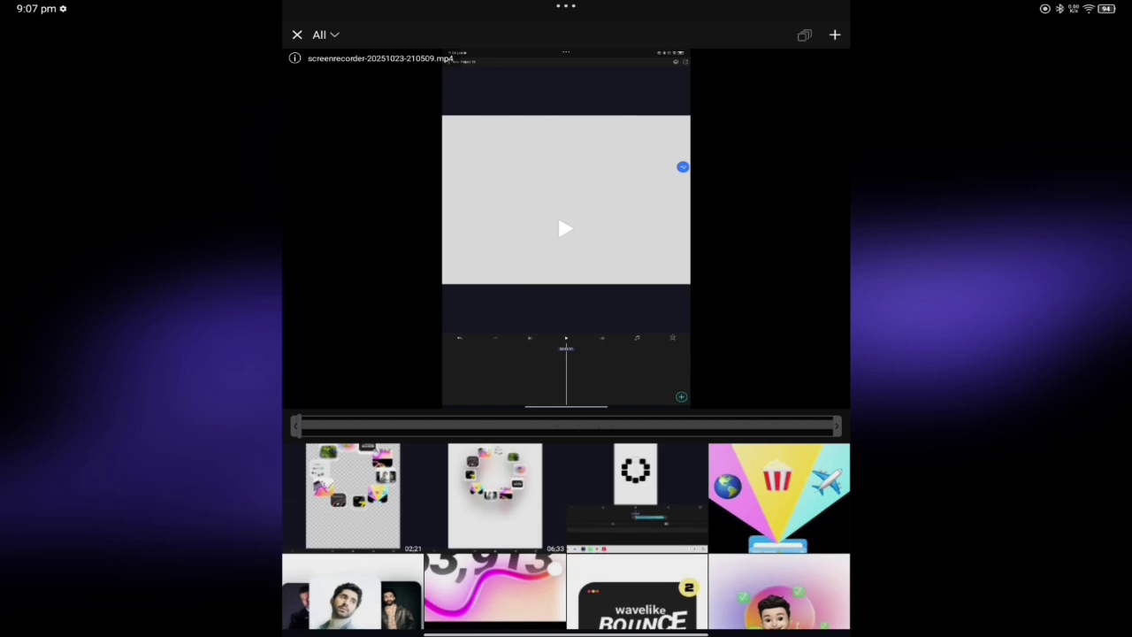
click(778, 591)
click(834, 35)
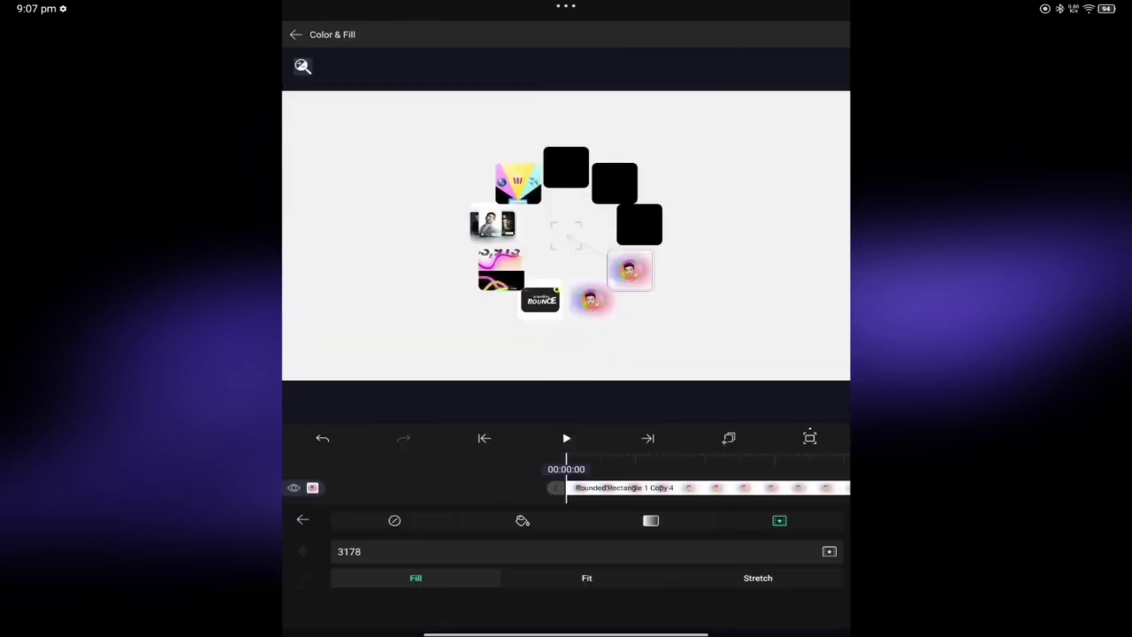
Replace the fill with the dream vacation image from the gallery
click(828, 551)
scroll(566, 540, down, 5)
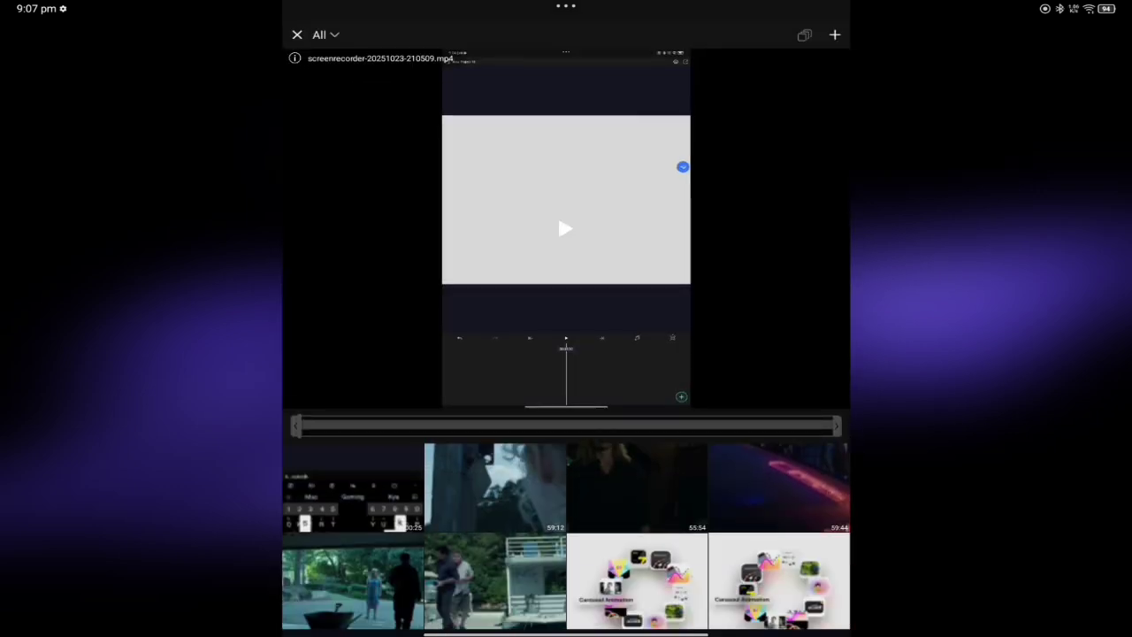
scroll(566, 539, down, 2)
click(352, 573)
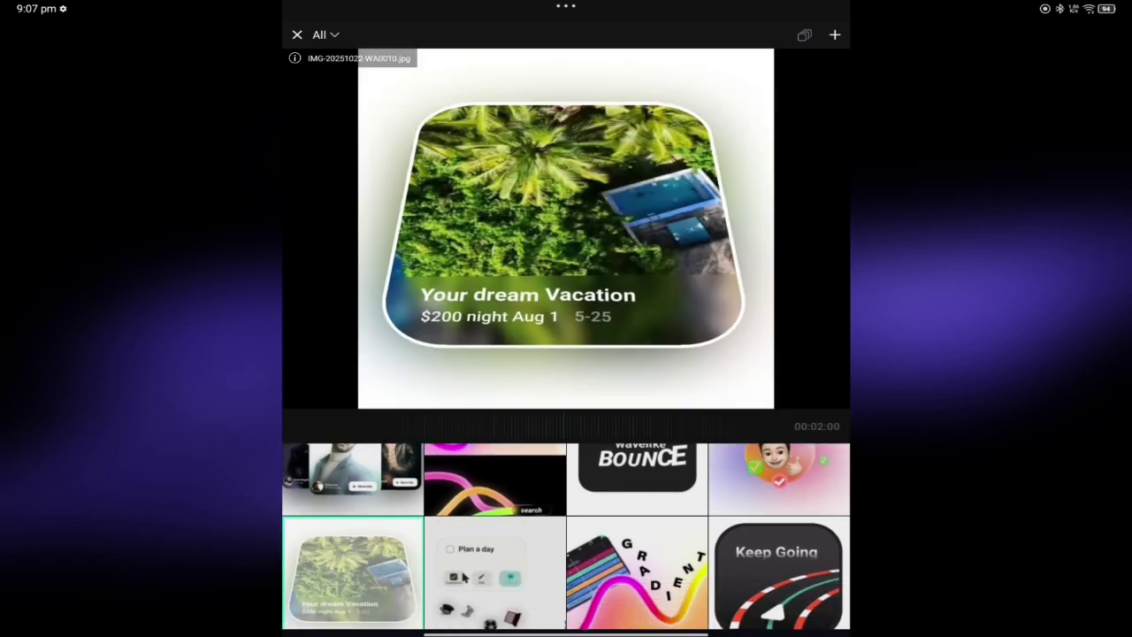
click(834, 35)
click(297, 33)
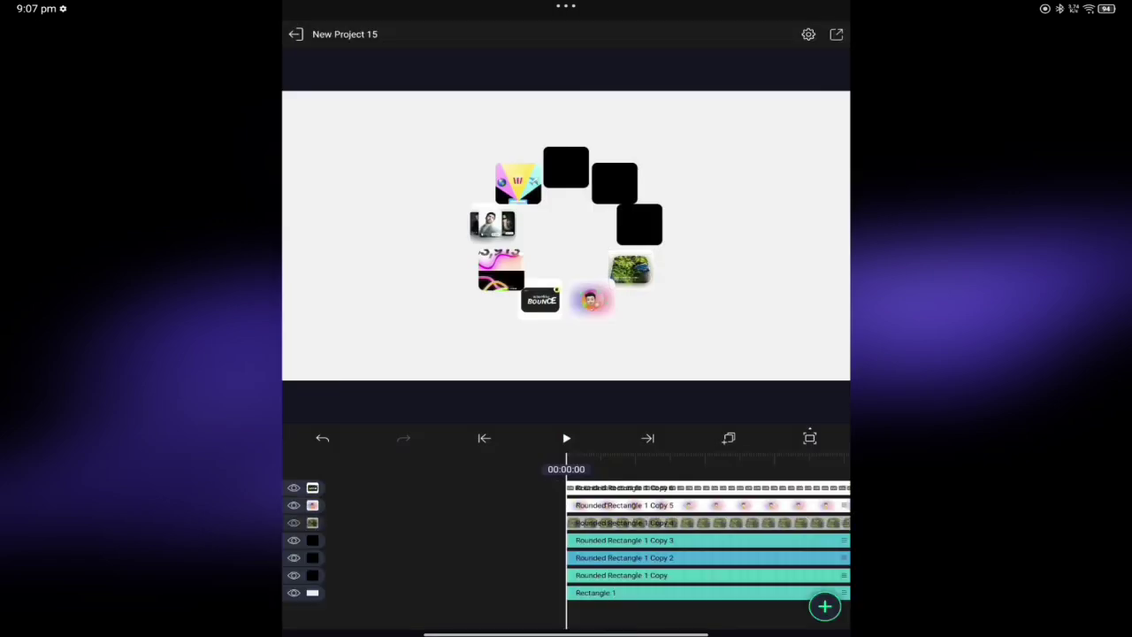
Fill another black square with the Plan a day image
click(385, 562)
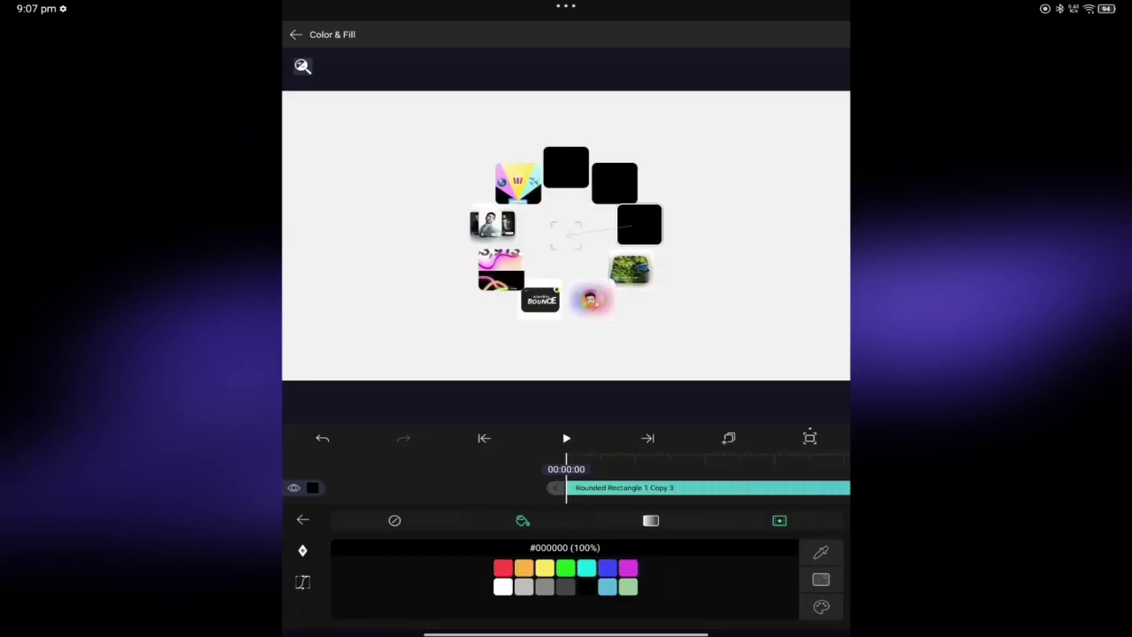
click(367, 551)
scroll(566, 540, down, 5)
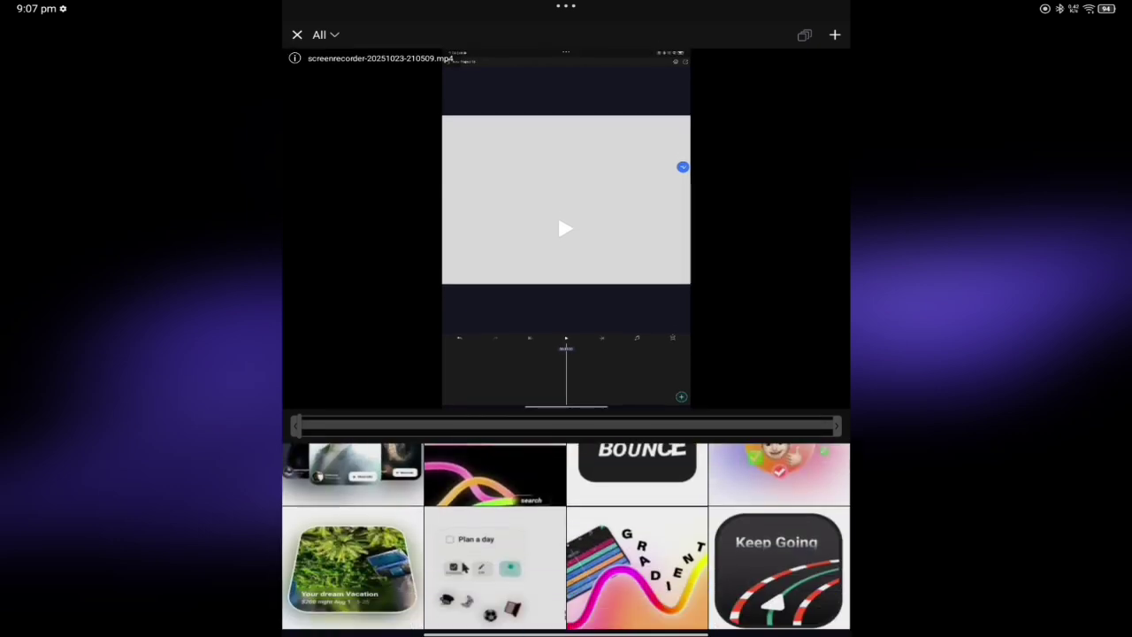
click(495, 566)
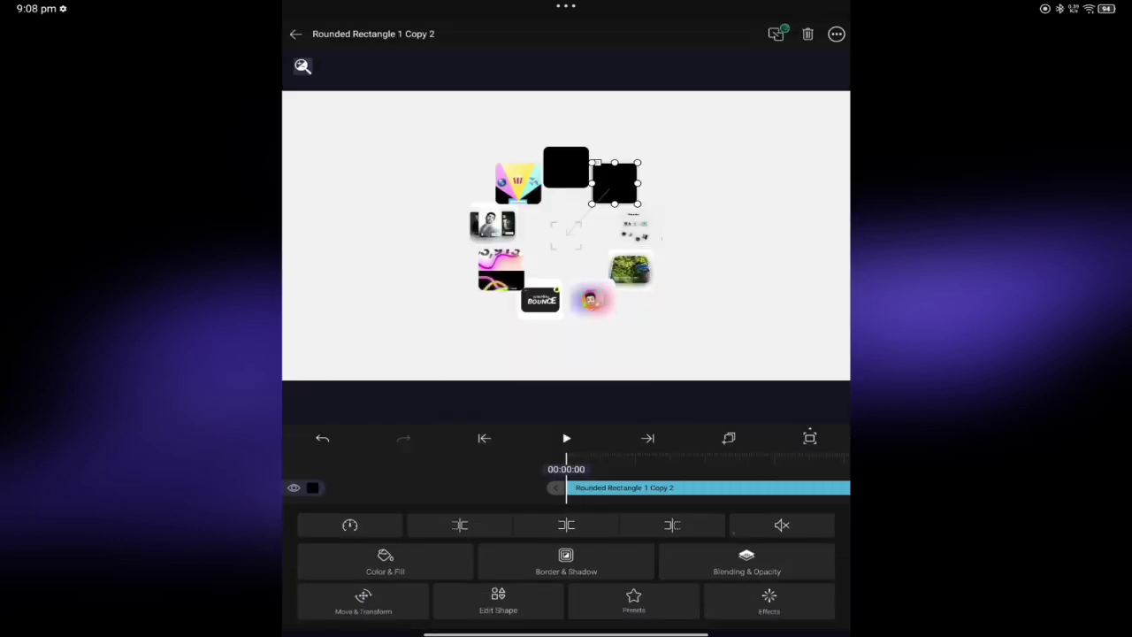
Fill the next black square with the GRADIENT image
click(384, 563)
click(779, 520)
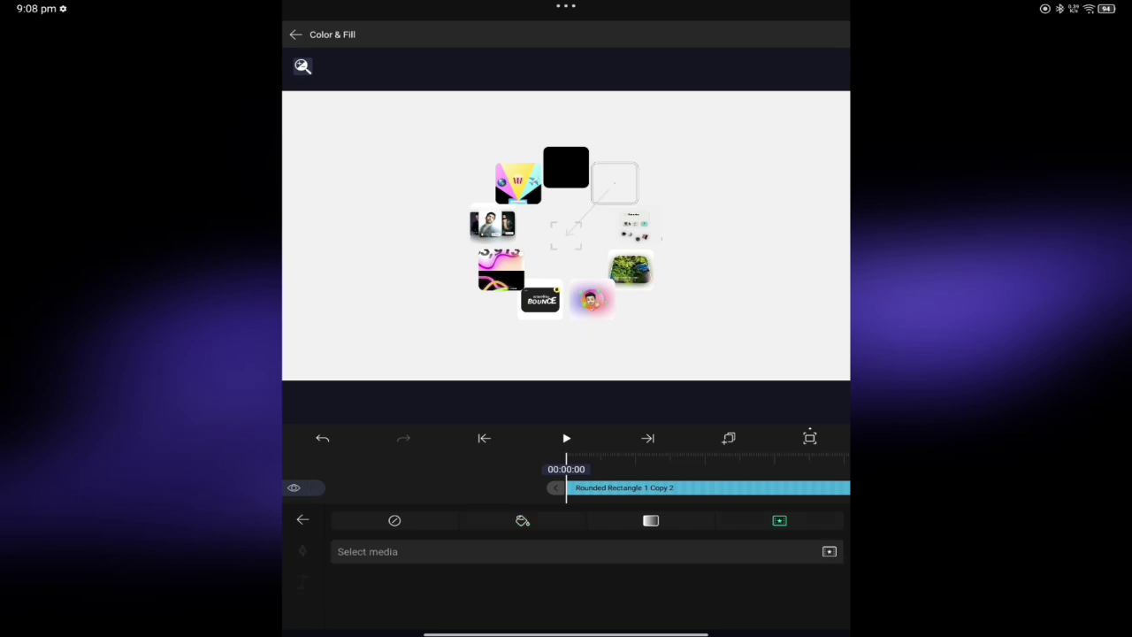
click(367, 551)
scroll(566, 540, down, 5)
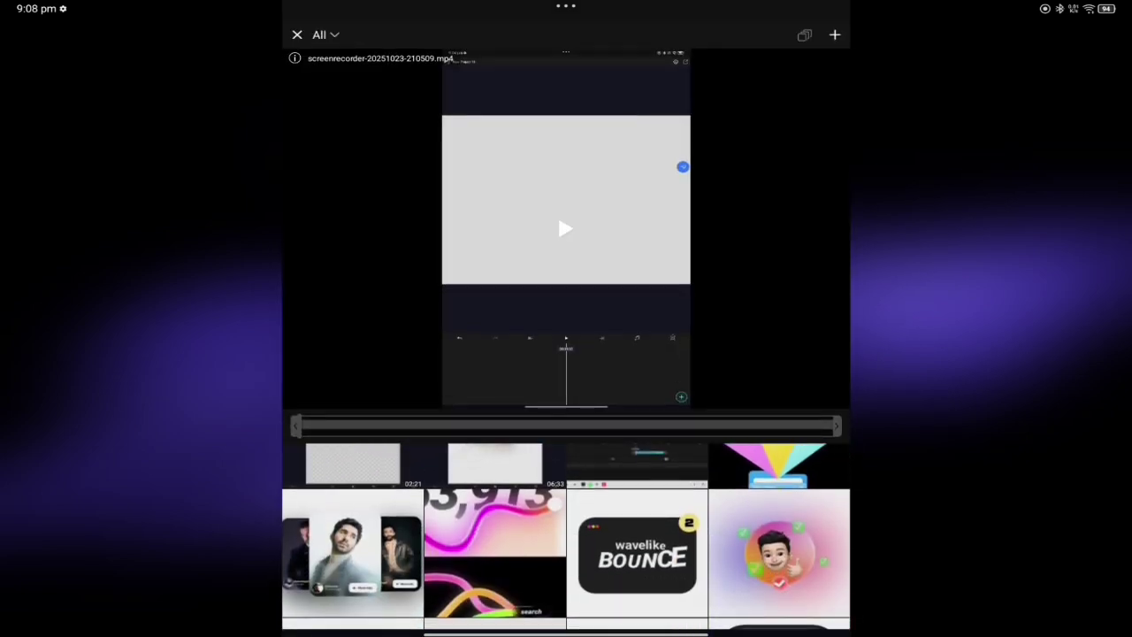
click(633, 579)
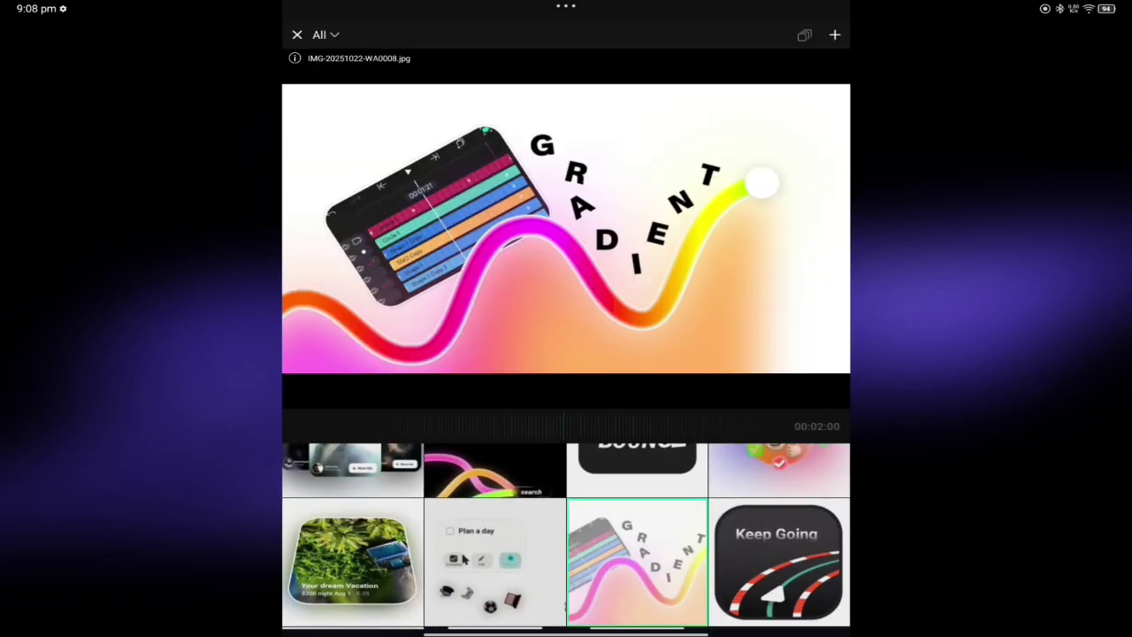
click(834, 34)
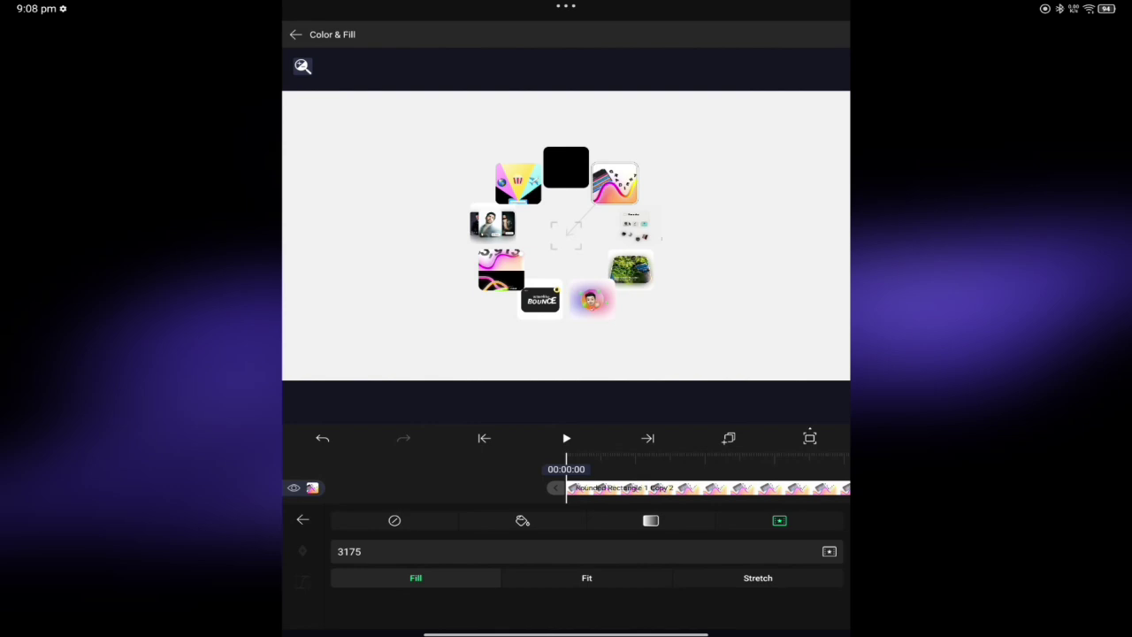
click(296, 35)
Fill the last black square at the top with the Keep Going image
click(566, 168)
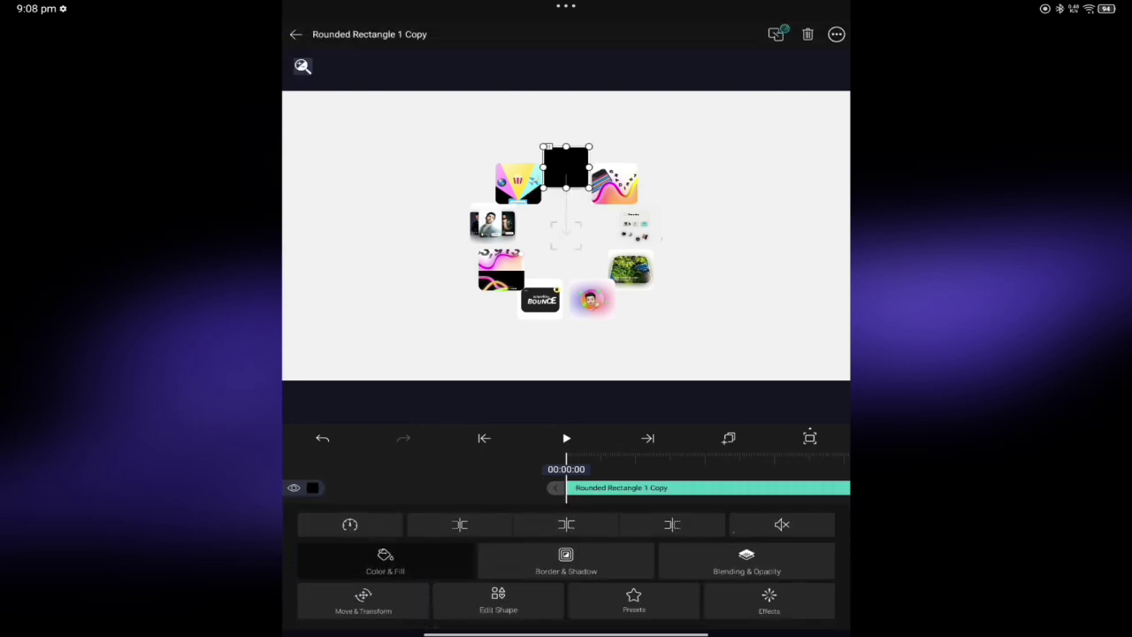
click(385, 561)
click(779, 520)
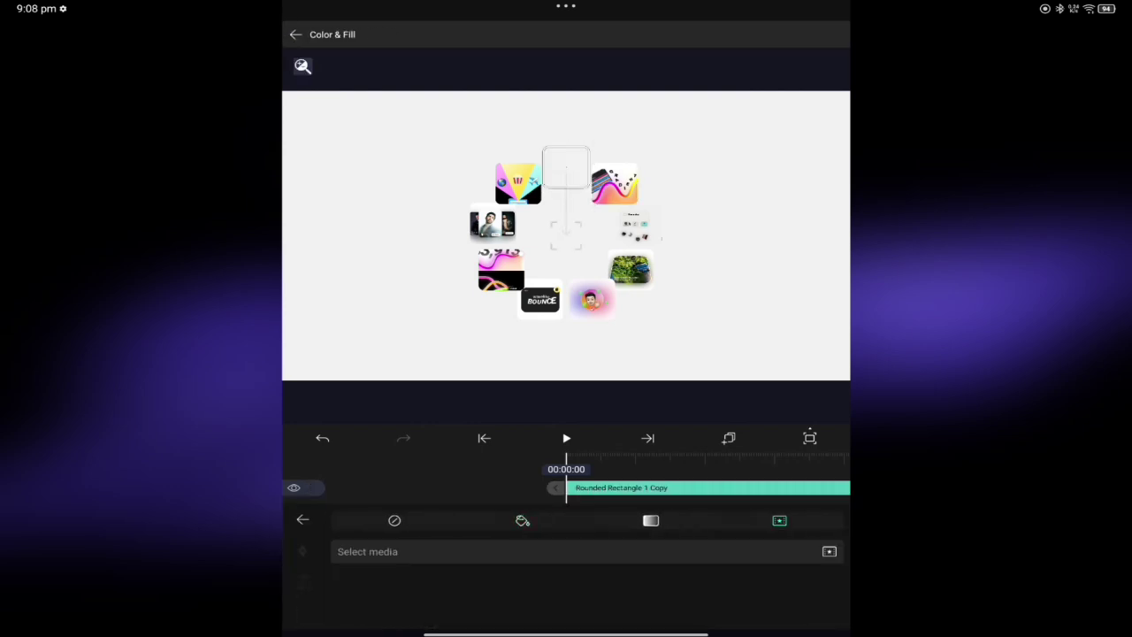
click(829, 548)
scroll(566, 531, down, 5)
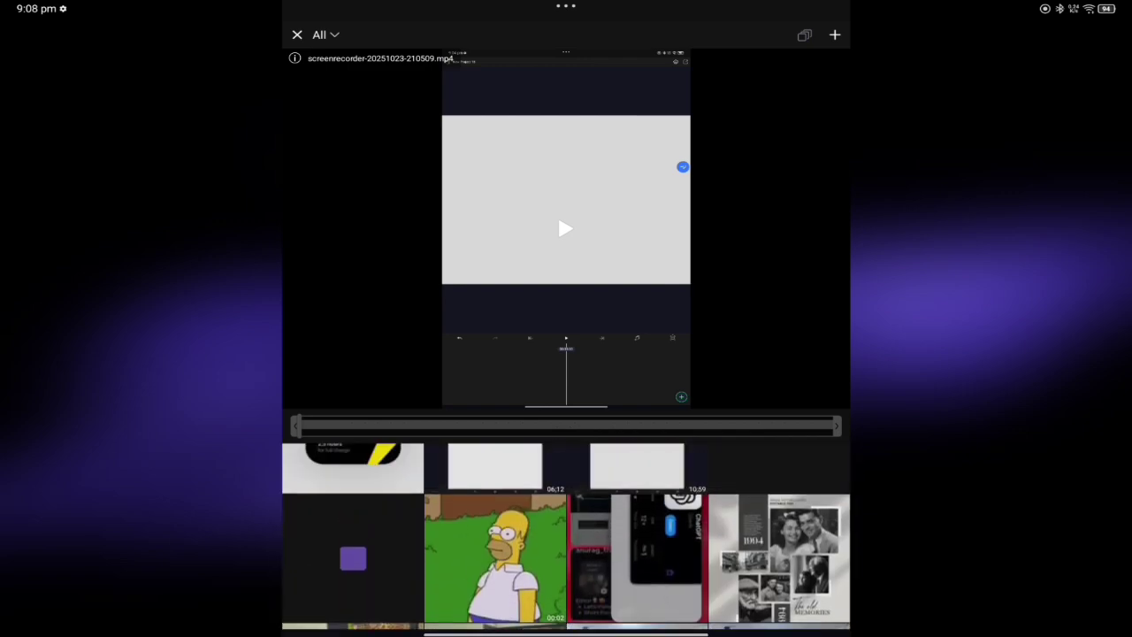
scroll(566, 536, up, 3)
click(779, 485)
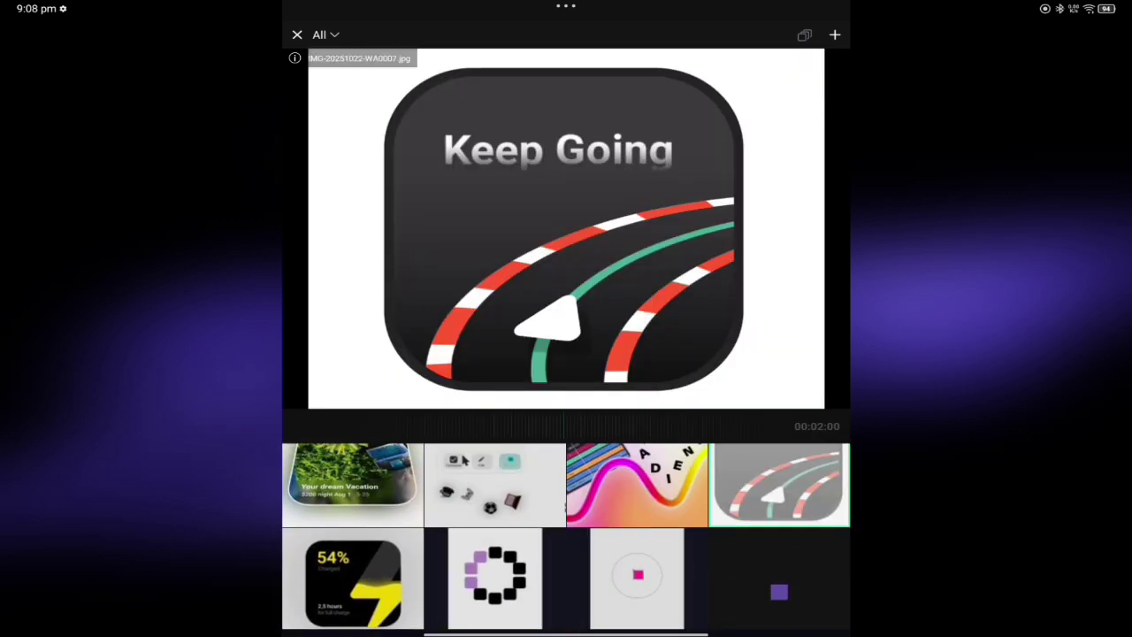
click(779, 485)
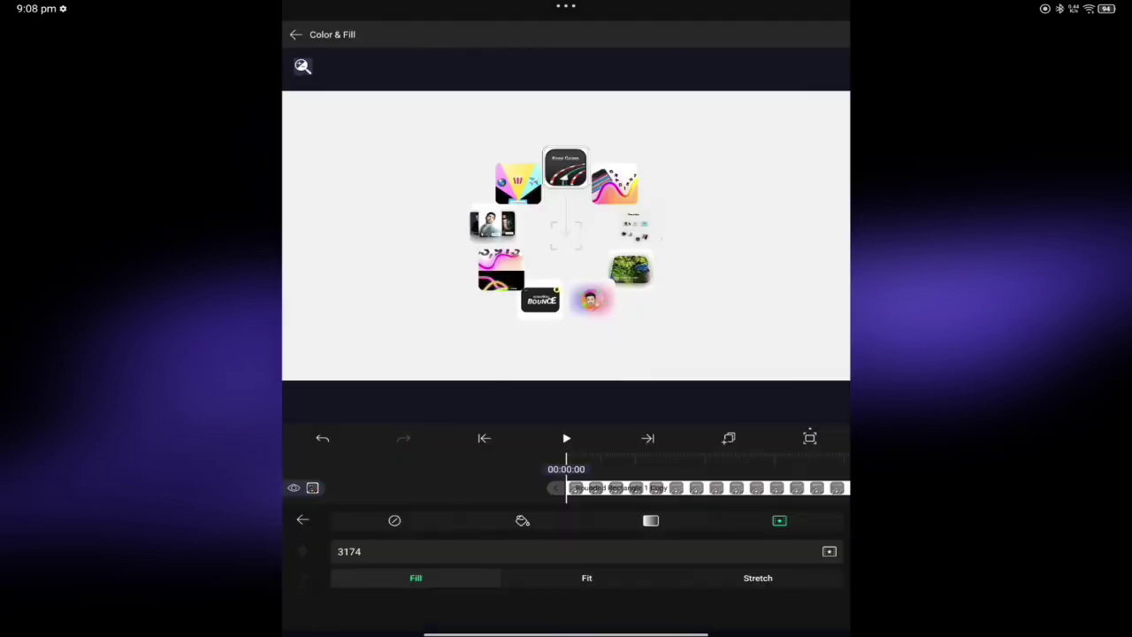
click(303, 520)
Group all layers except Rectangle 1 into Group 1 and duplicate the group
click(891, 411)
click(862, 456)
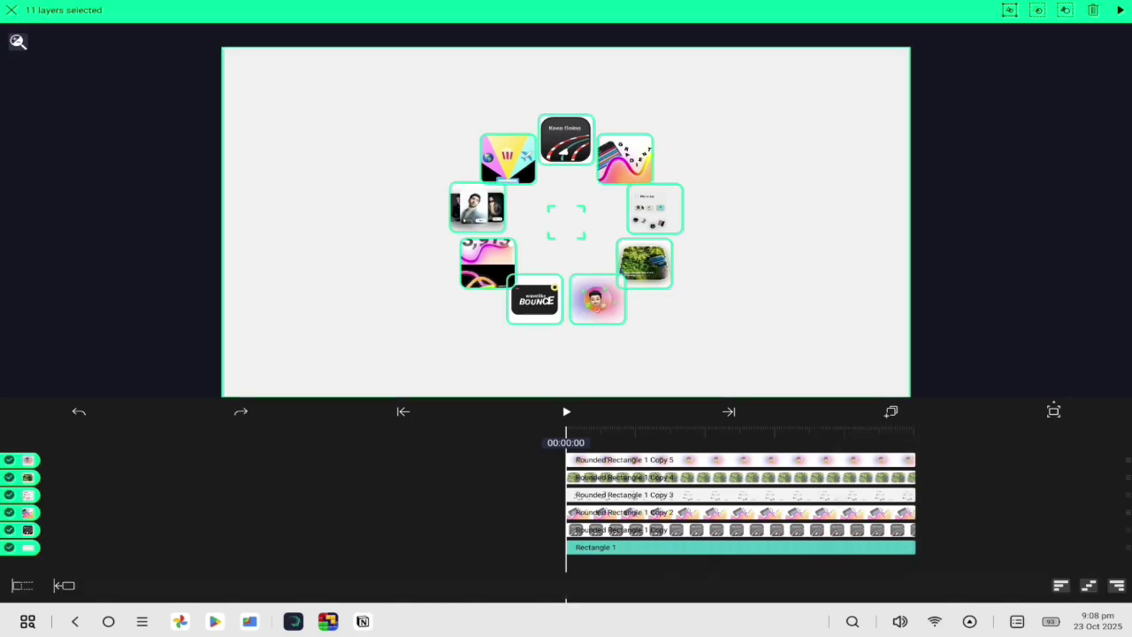
click(8, 548)
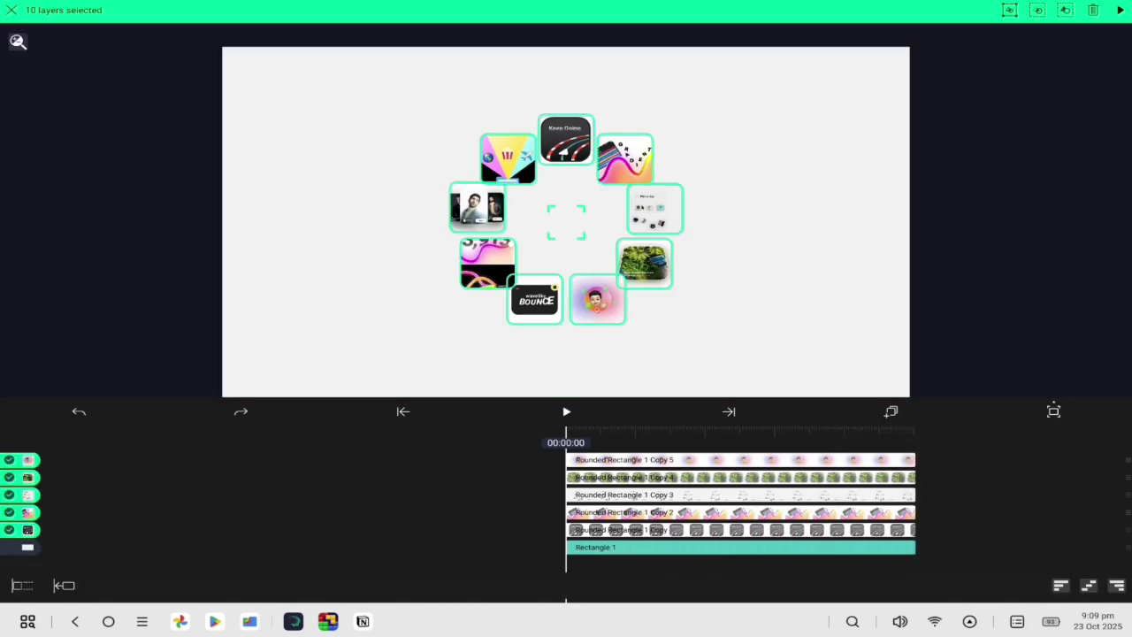
key(Escape)
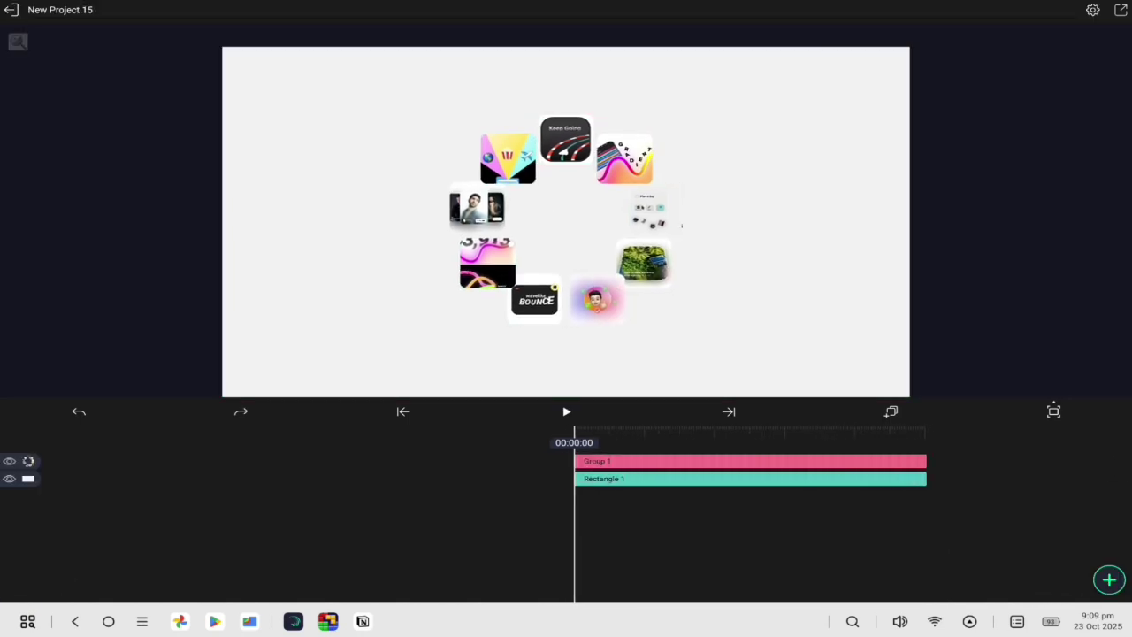
click(619, 461)
right_click(822, 461)
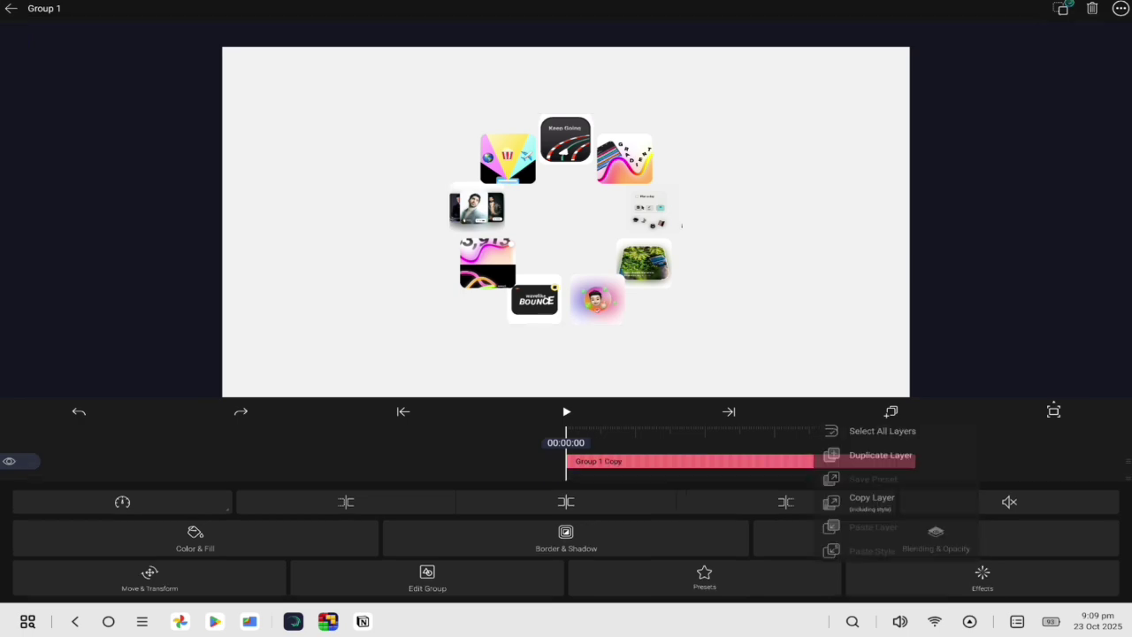
key(Escape)
Add Gaussian Blur+ to Group 1 with Strength 0.560
click(619, 461)
click(981, 575)
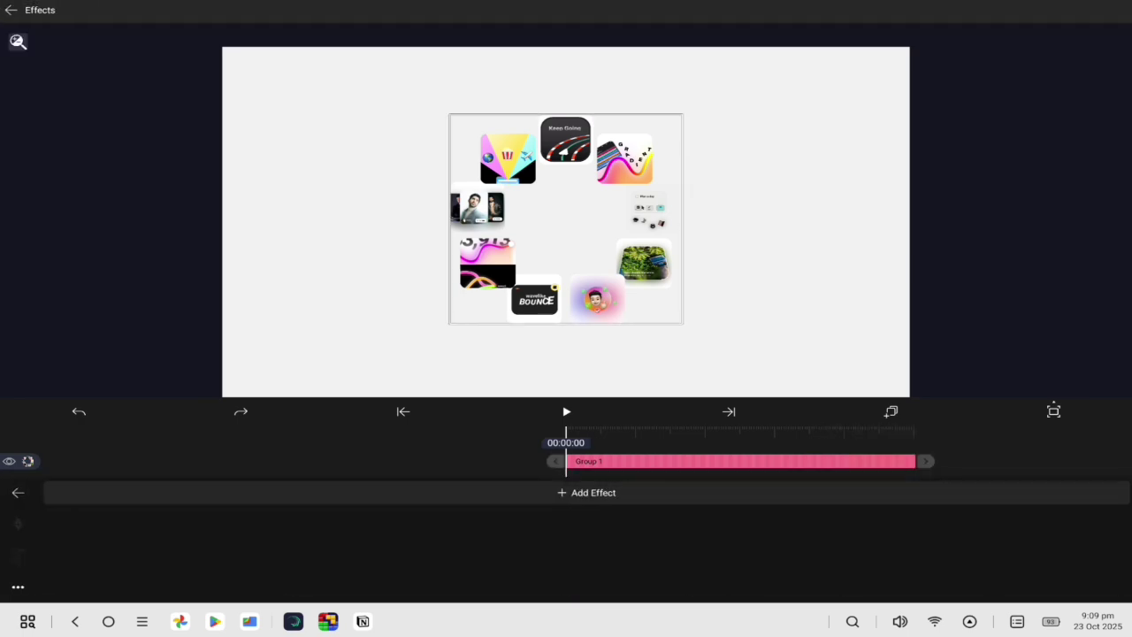
click(586, 493)
click(1112, 10)
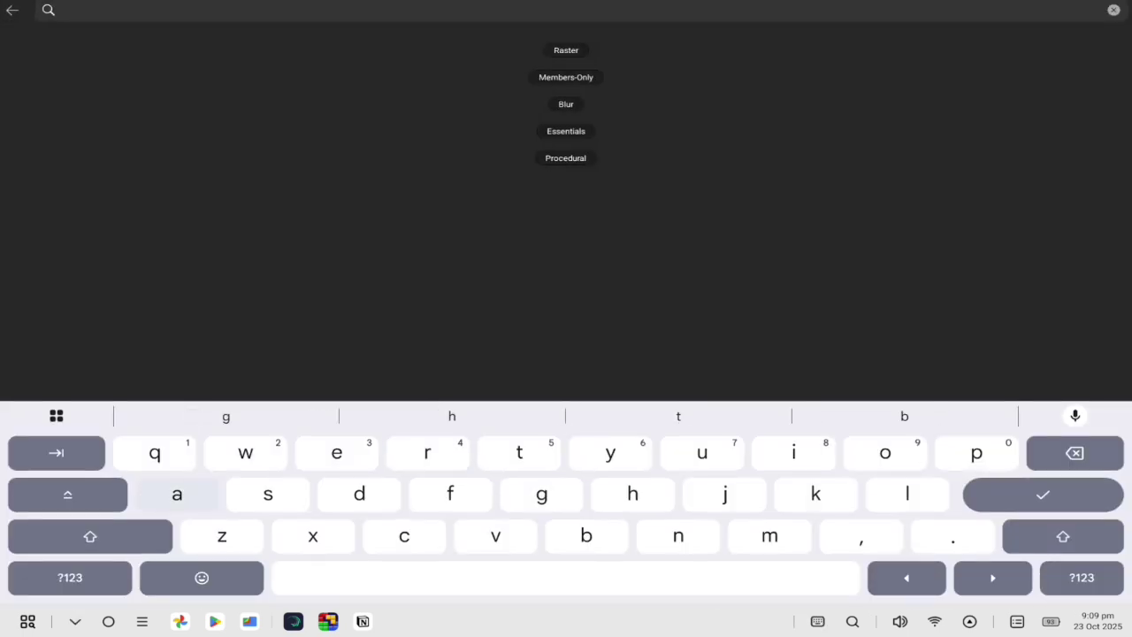
text(gau)
click(107, 40)
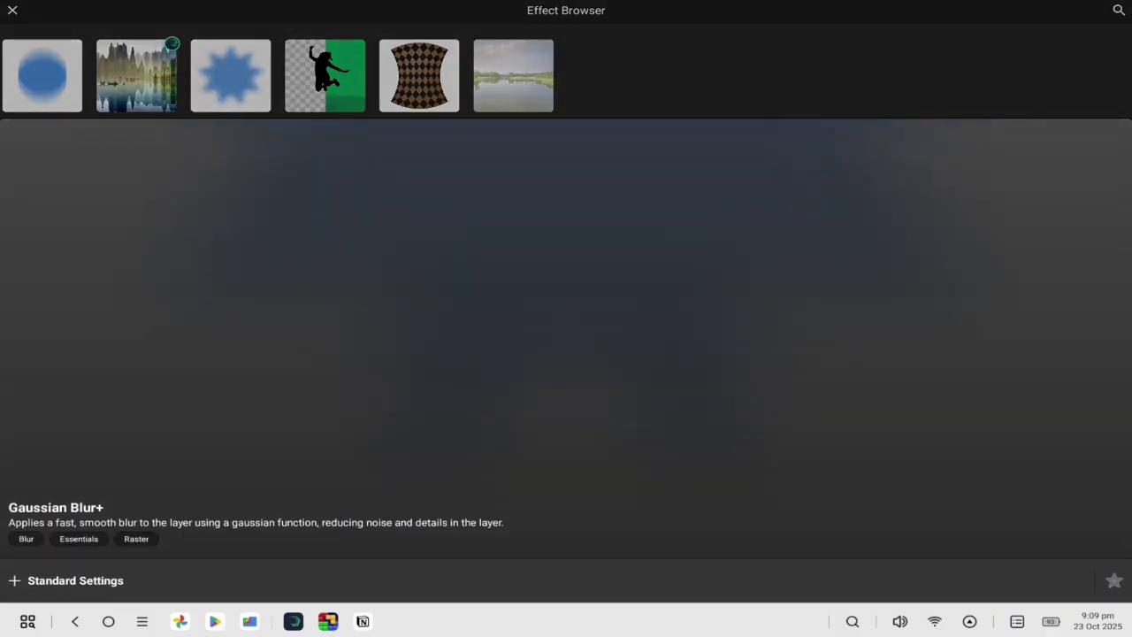
click(75, 580)
drag(796, 547, 405, 547)
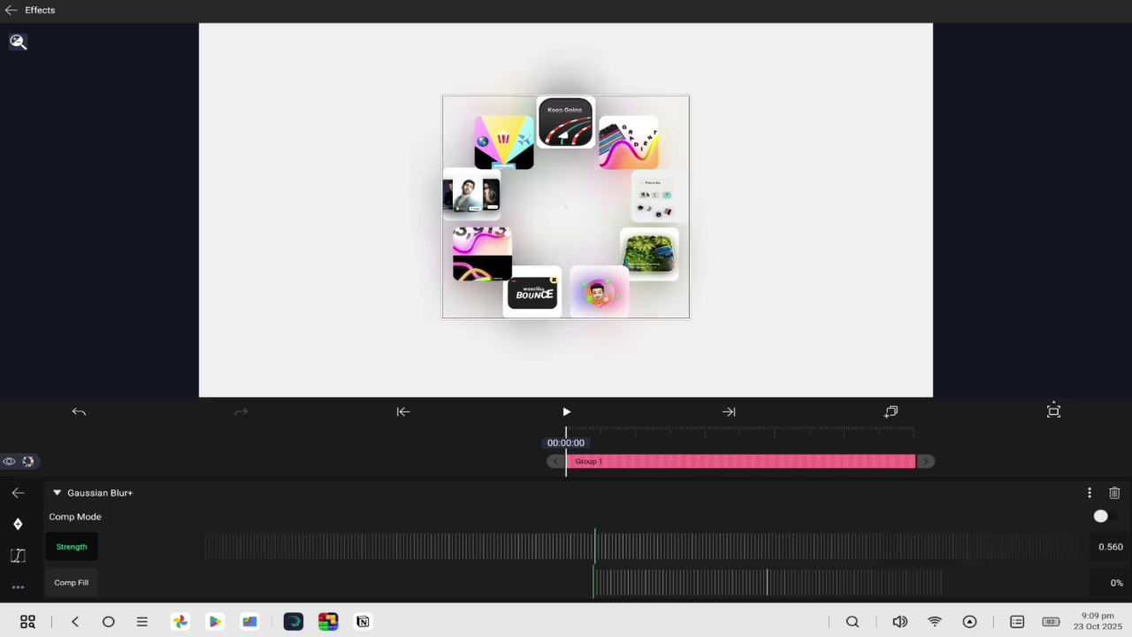
click(18, 493)
Shift the blurred Group 1 slightly lower as a shadow and play the spinning carousel
click(150, 574)
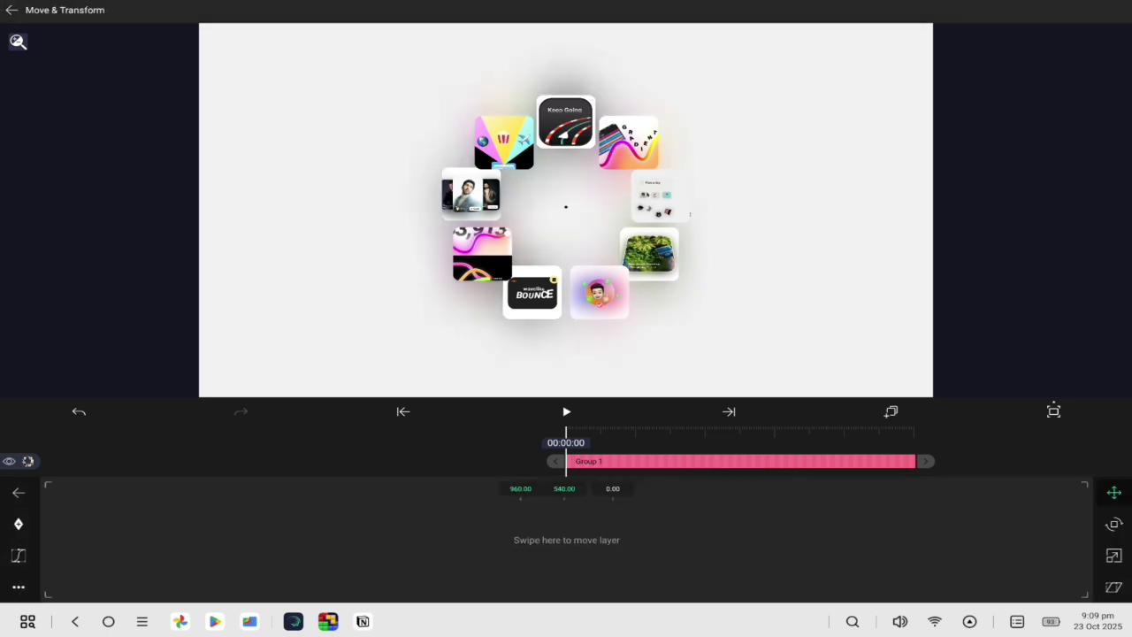
drag(565, 224, 567, 233)
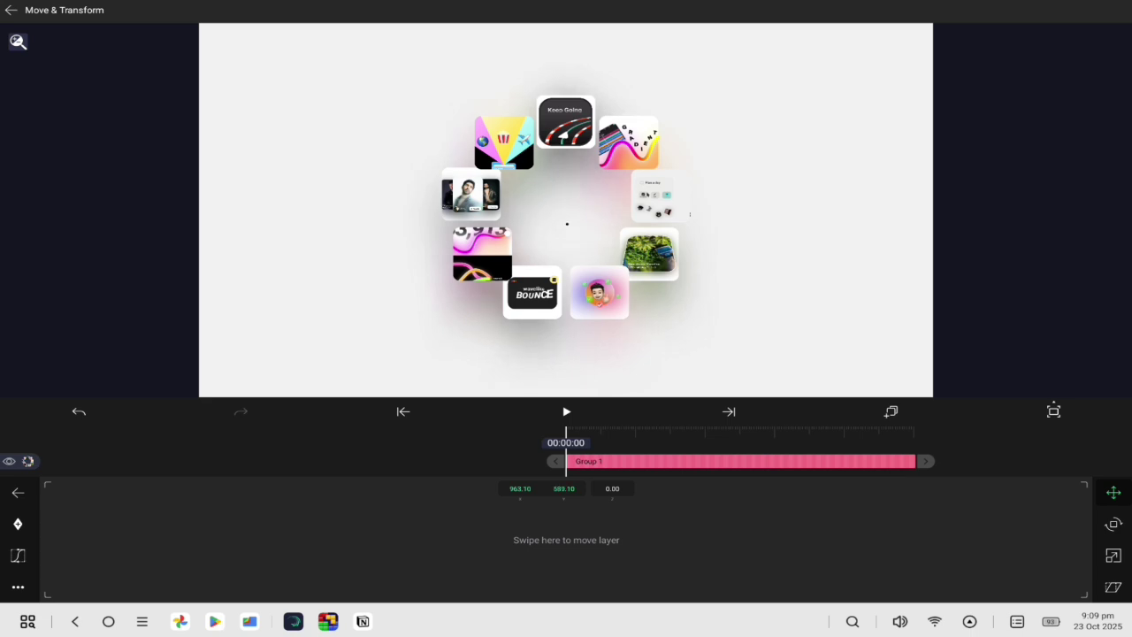
click(17, 492)
click(17, 508)
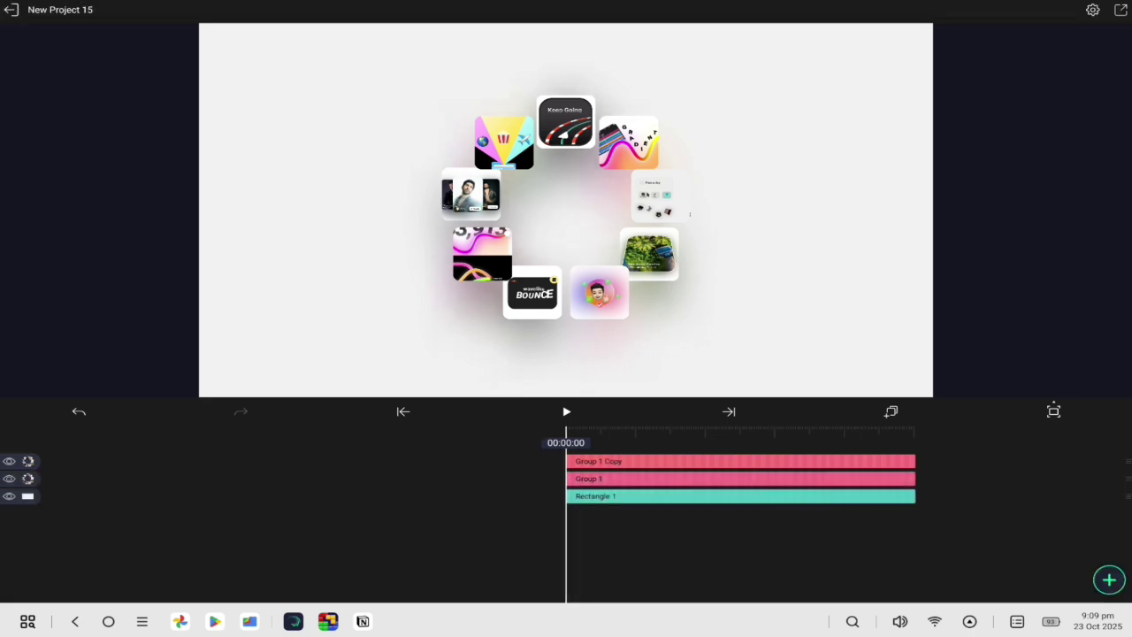
key(space)
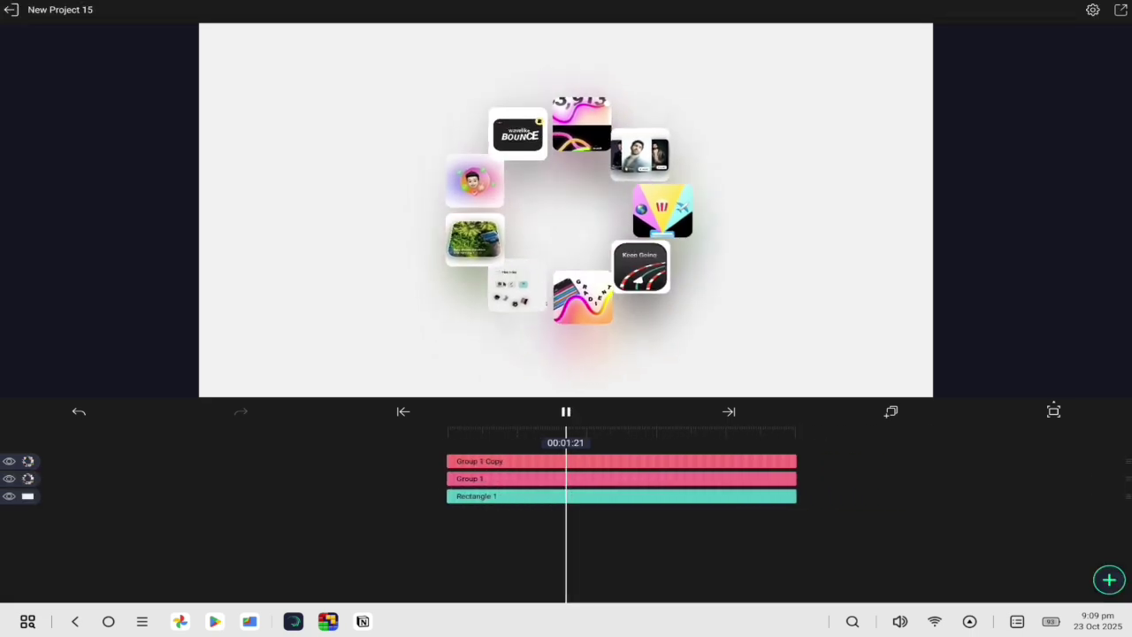